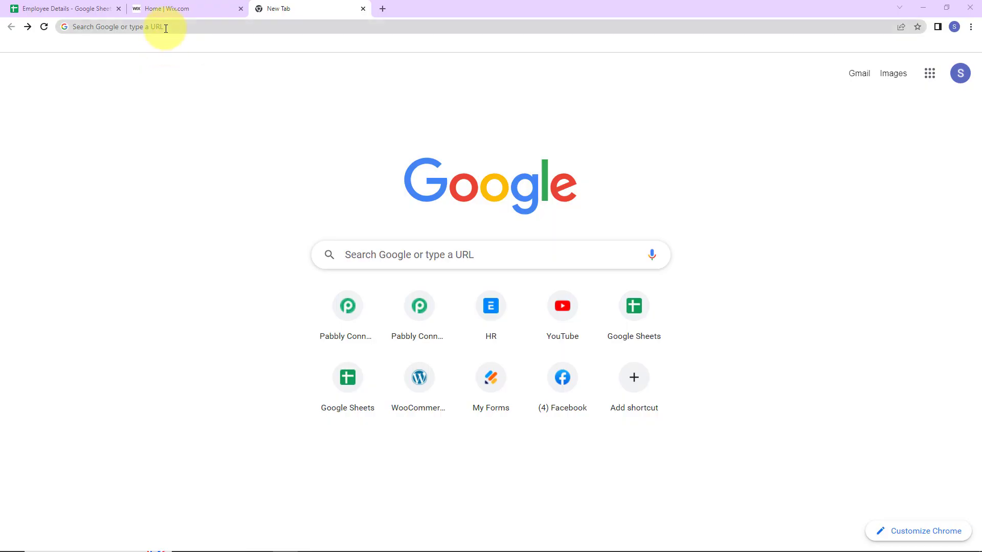
Load the Pabbly website, sign in, and launch the Pabbly Connect dashboard
click(166, 27)
text(pa)
key(Return)
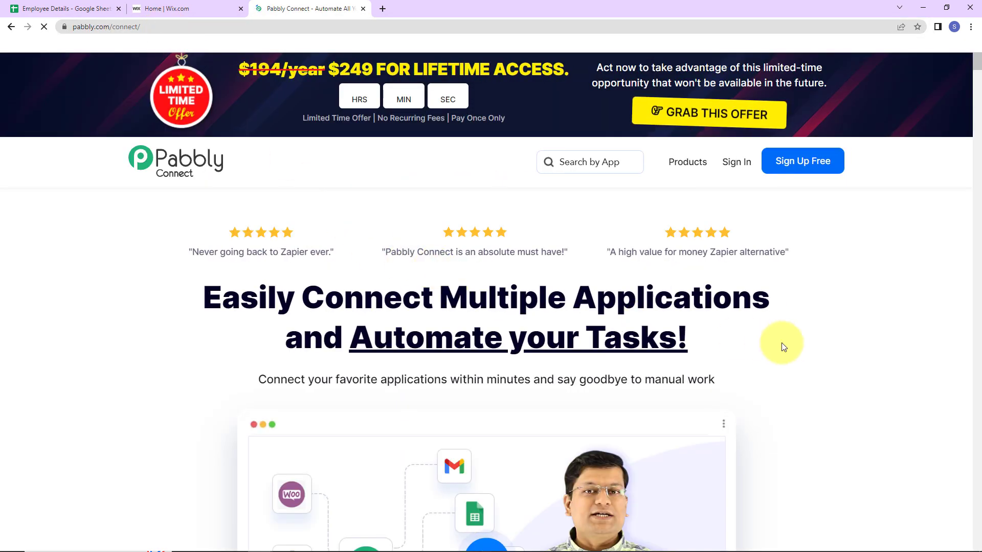
click(736, 163)
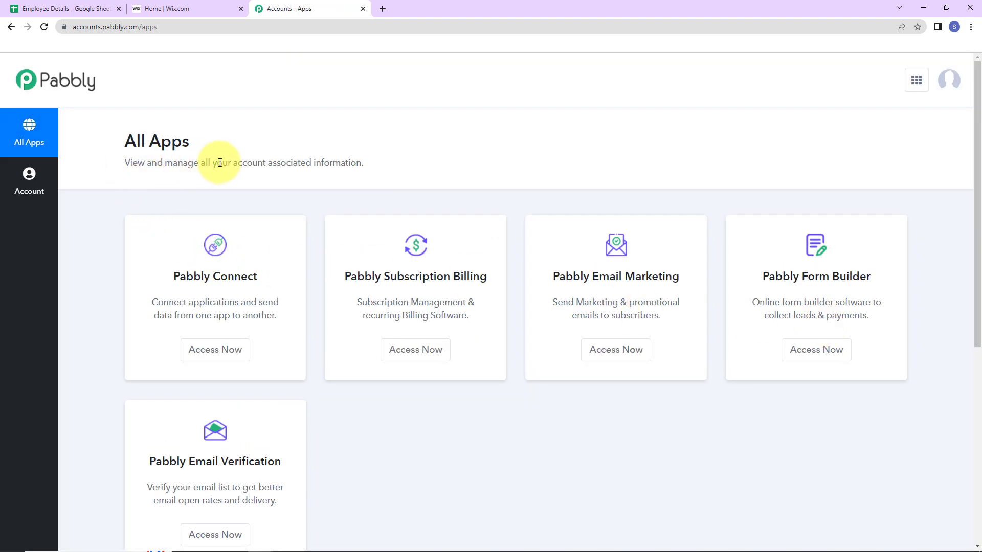
click(213, 345)
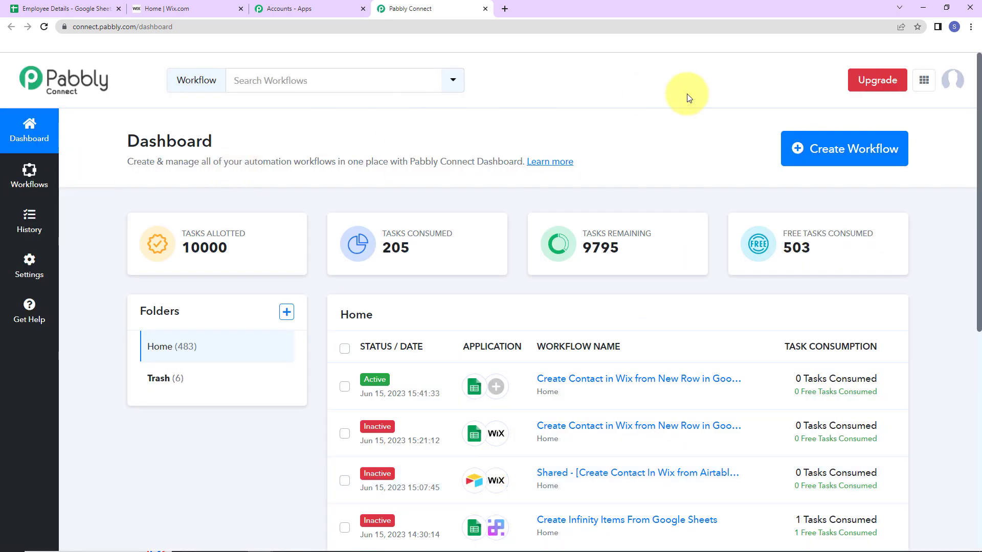
Create a workflow named 'Create Contact in Wix from New Row in Google Sheets'
click(839, 169)
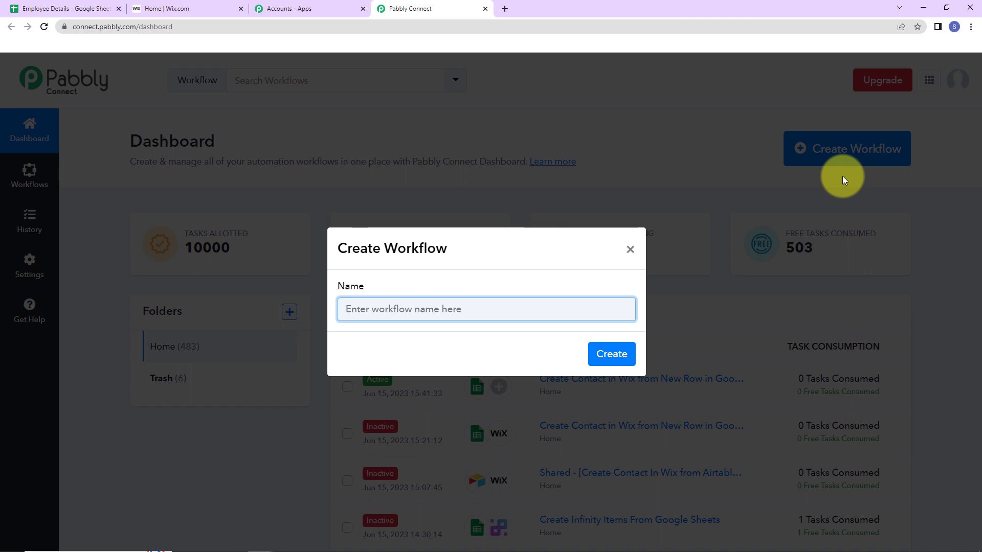
text(Create Contact in Wix from New Row in Google Sheets)
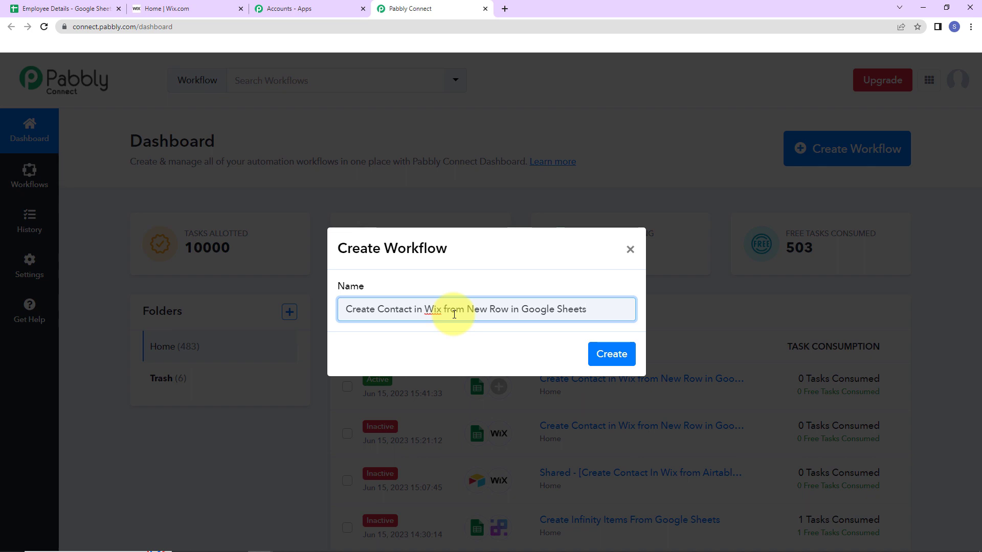
click(605, 353)
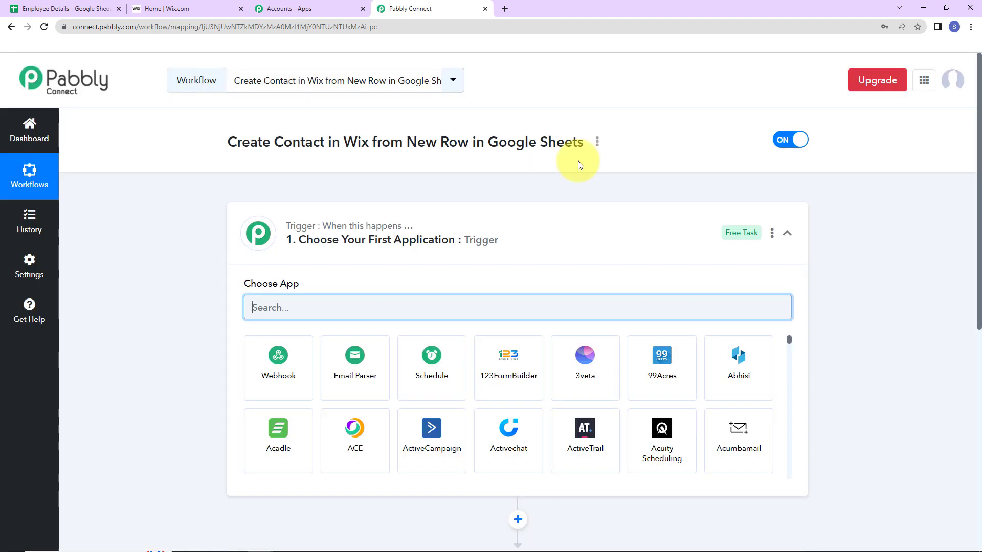
Search 'goo' and pick Google Sheets as the workflow's trigger app
scroll(517, 262, down, 2)
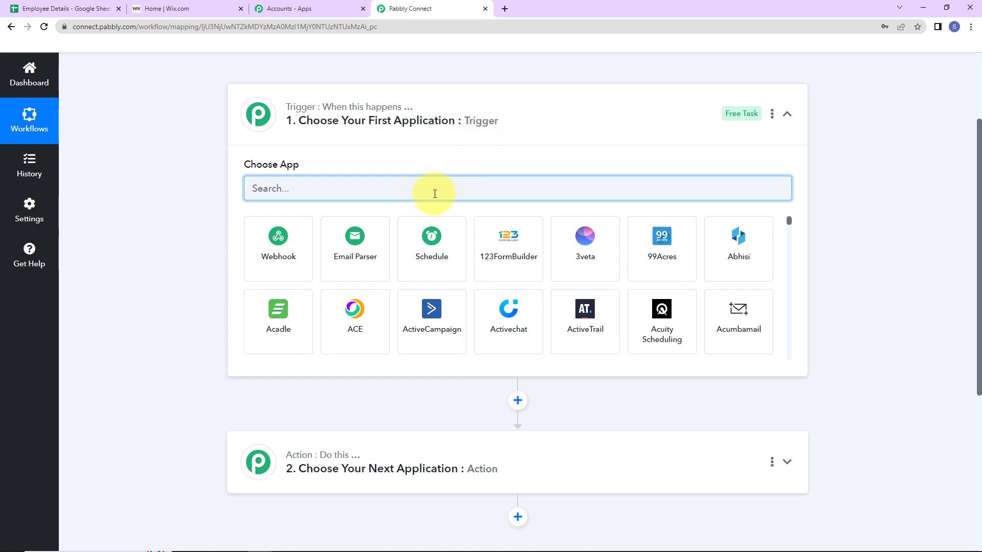
text(google)
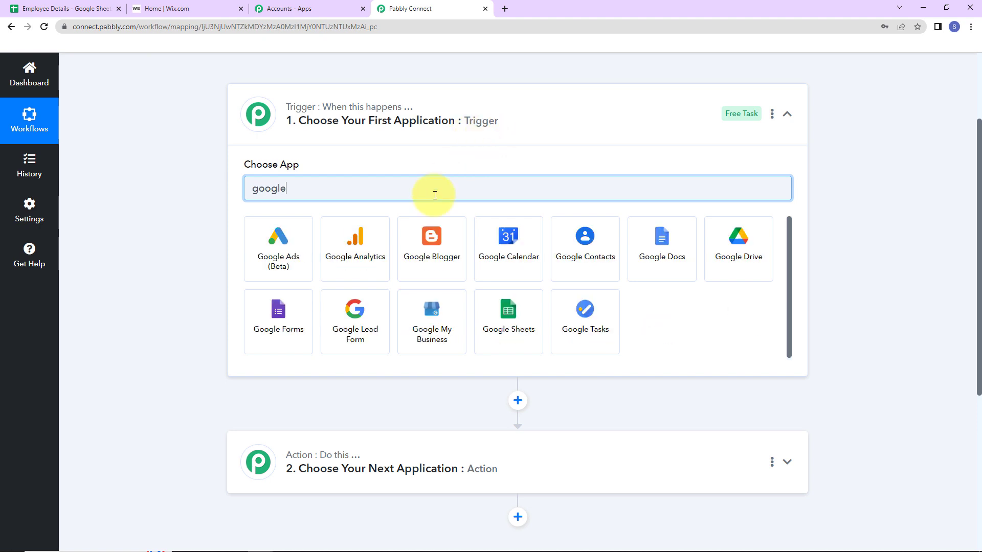
click(513, 329)
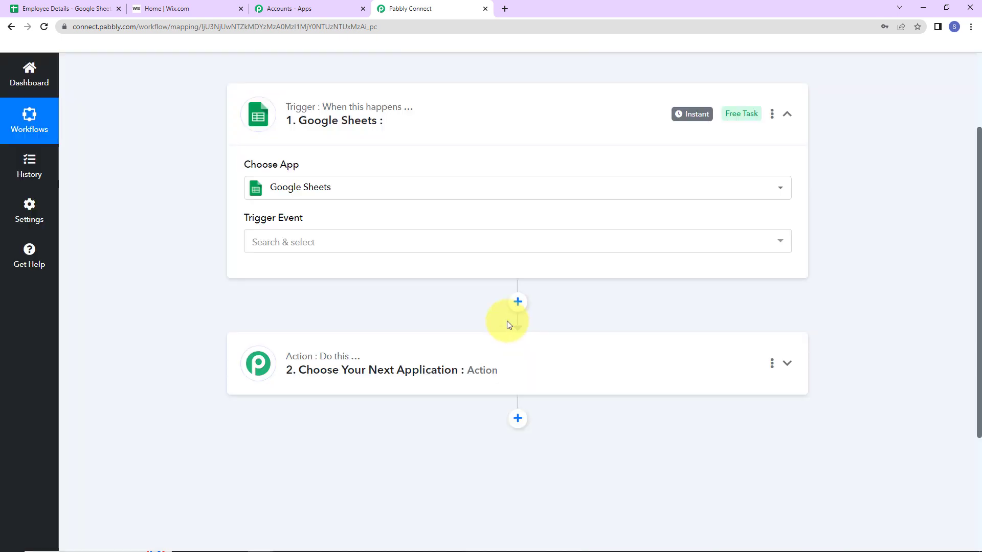
mouse_move(276, 226)
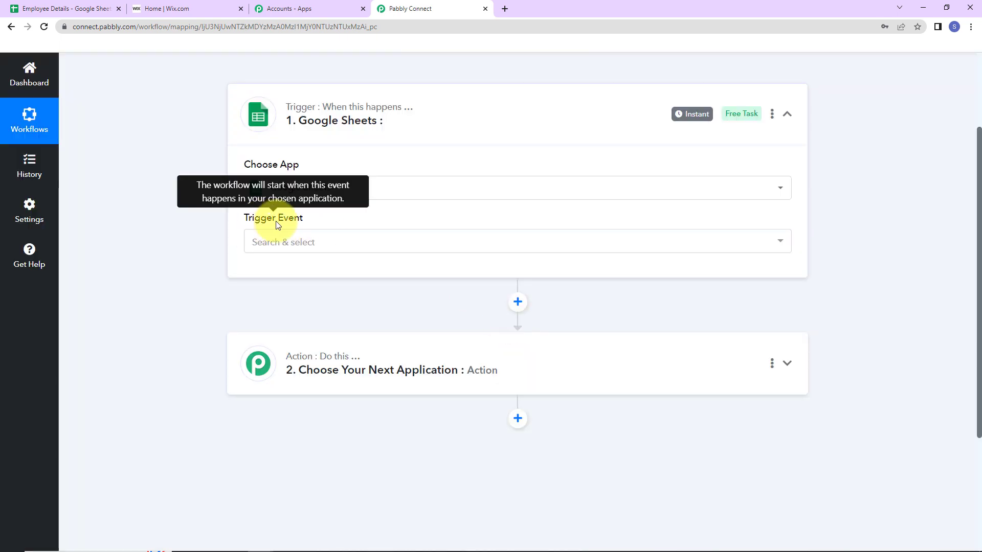
Set the trigger event to New or Updated Spreadsheet Row and copy its webhook URL
click(281, 244)
click(289, 302)
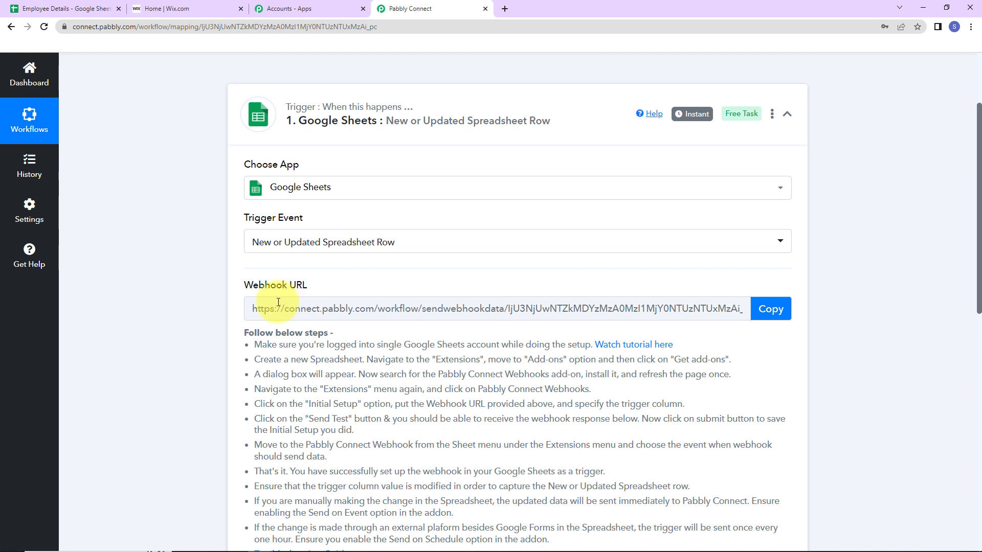
drag(247, 284, 326, 286)
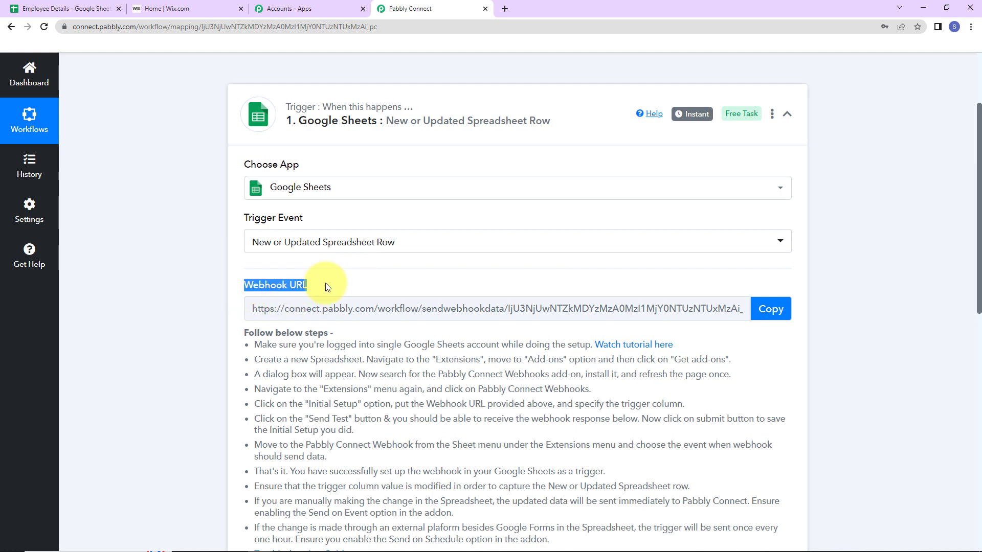
mouse_move(300, 286)
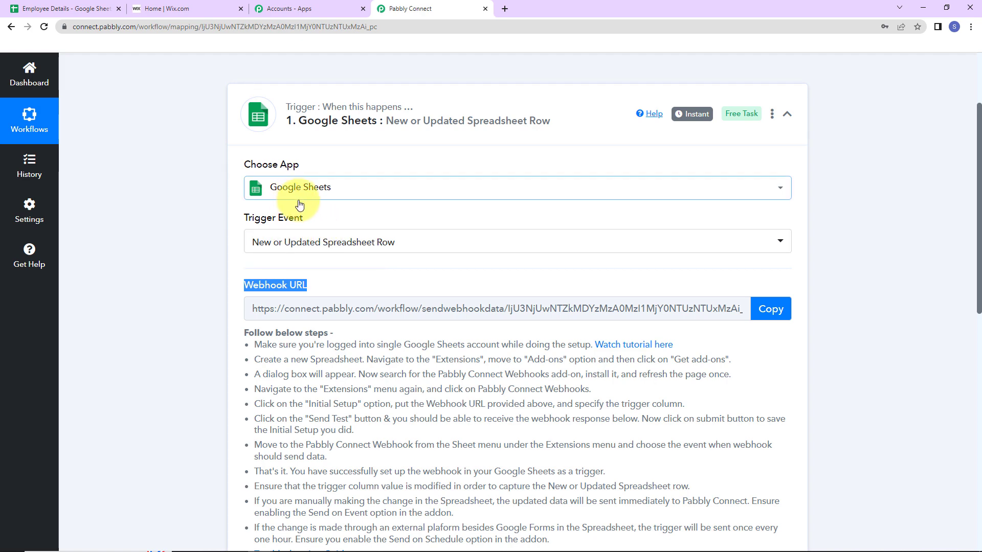
click(775, 316)
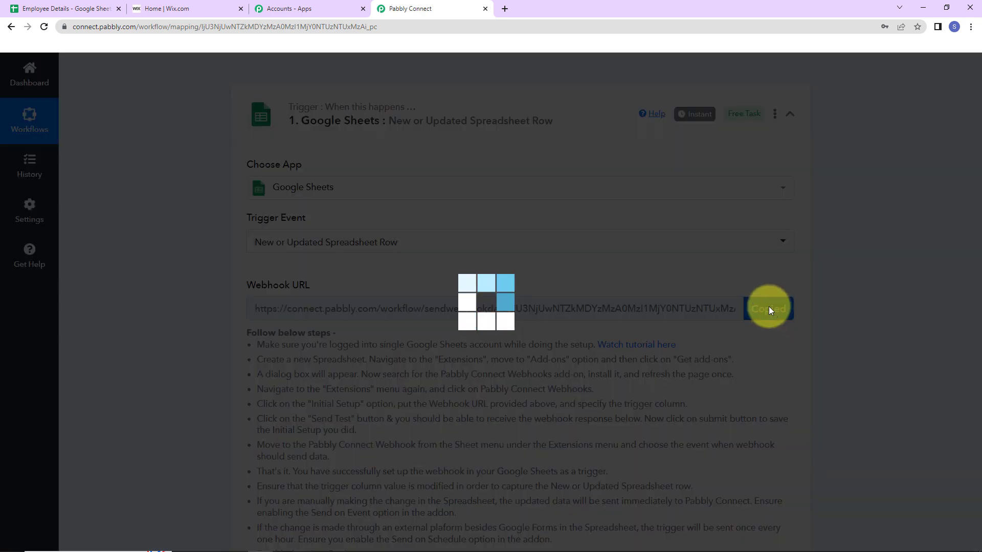
scroll(569, 158, down, 5)
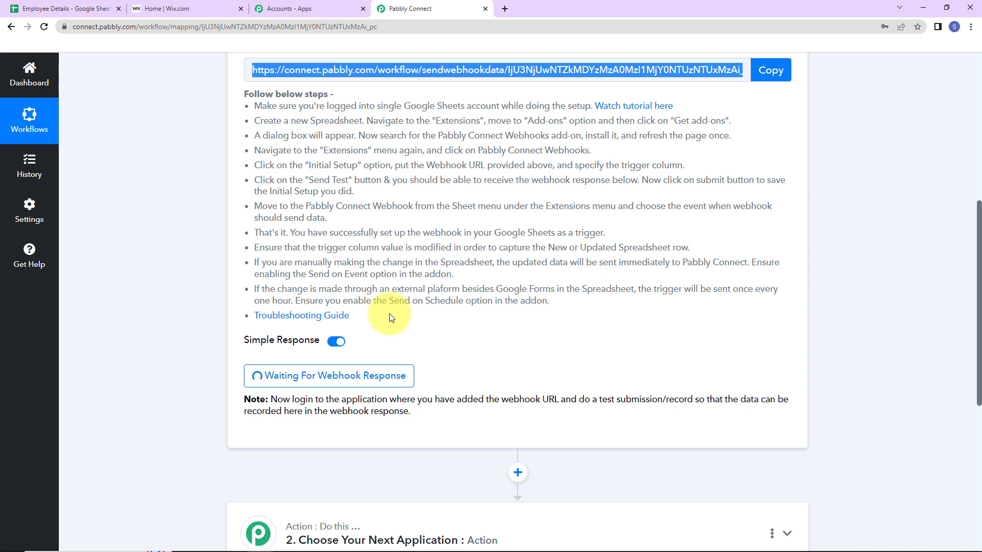
Switch to the Employee Details sheet and open the add-on marketplace
click(63, 10)
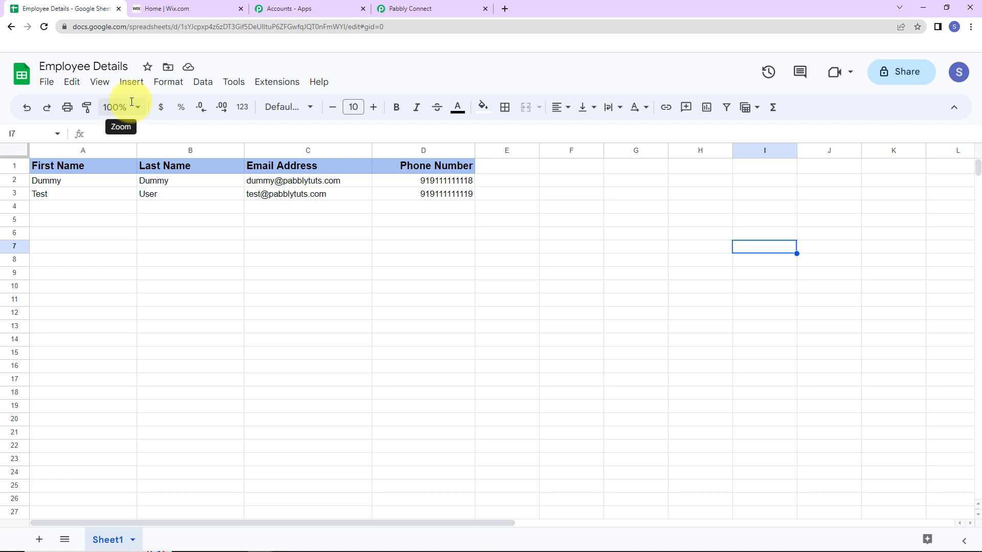
click(270, 85)
mouse_move(291, 105)
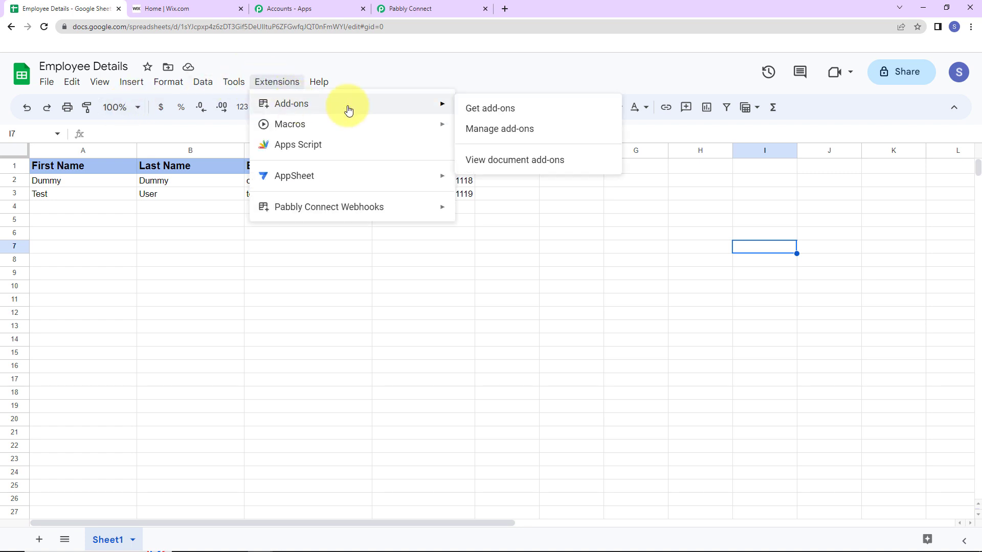
click(479, 112)
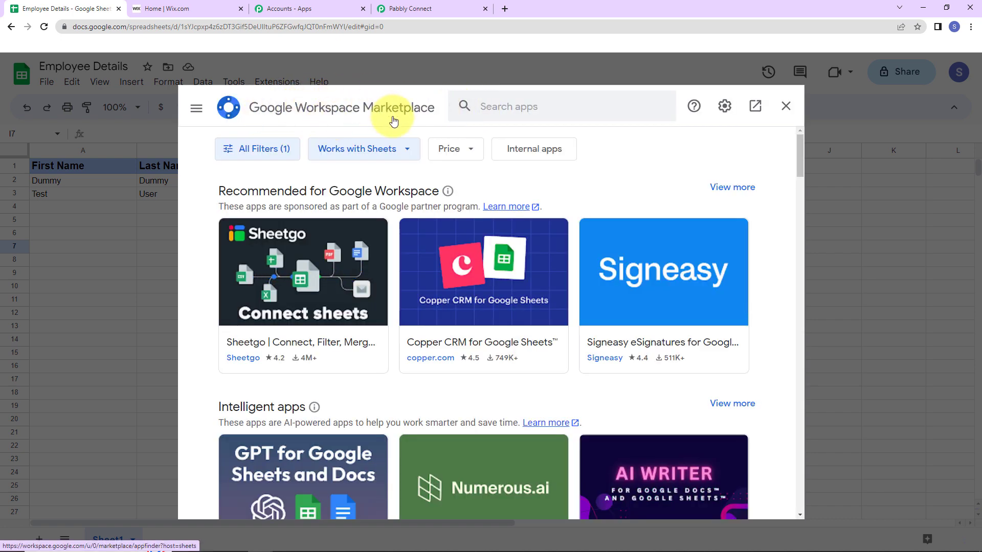
Search for Pabbly Connect Webhooks, confirm it is installed, and close the marketplace
click(492, 108)
text(Pab)
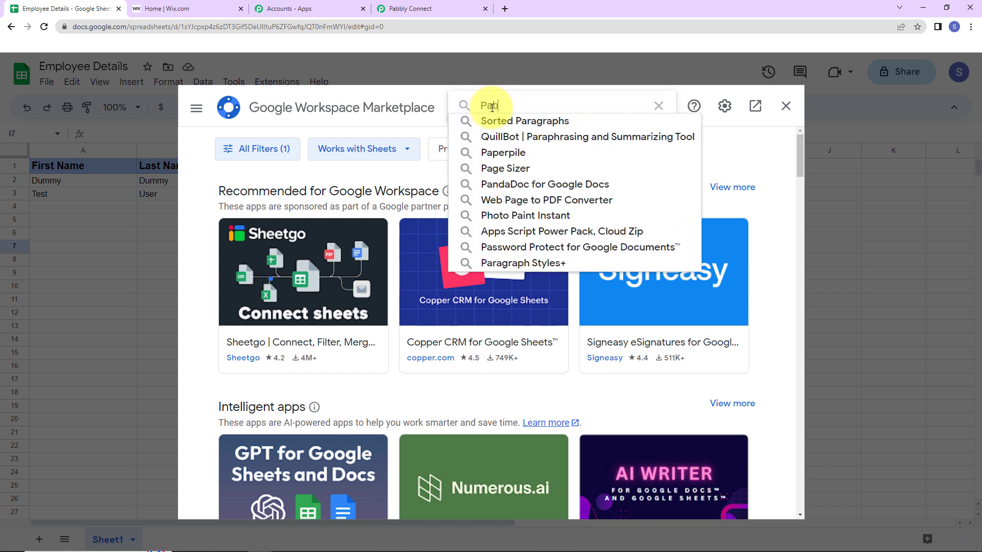
text(bly C)
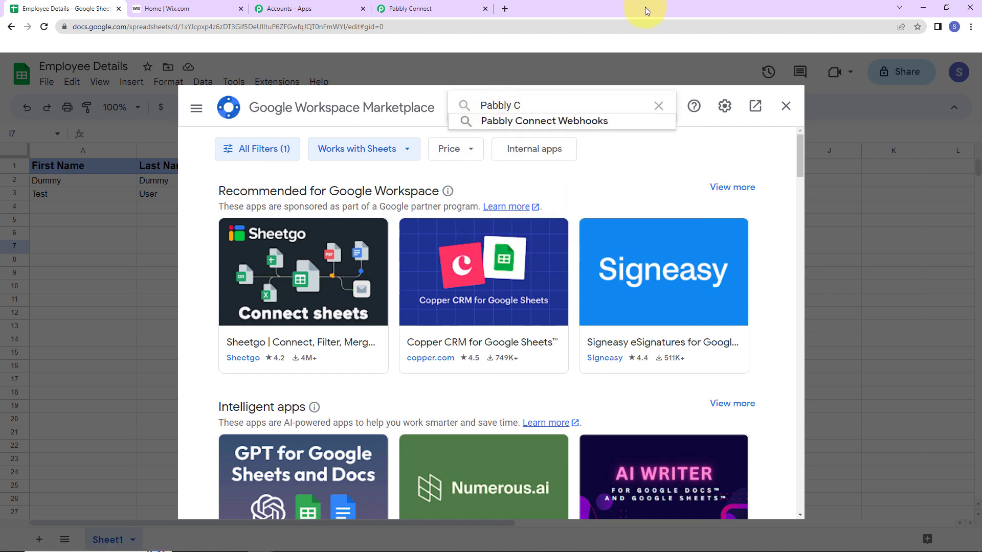
click(581, 121)
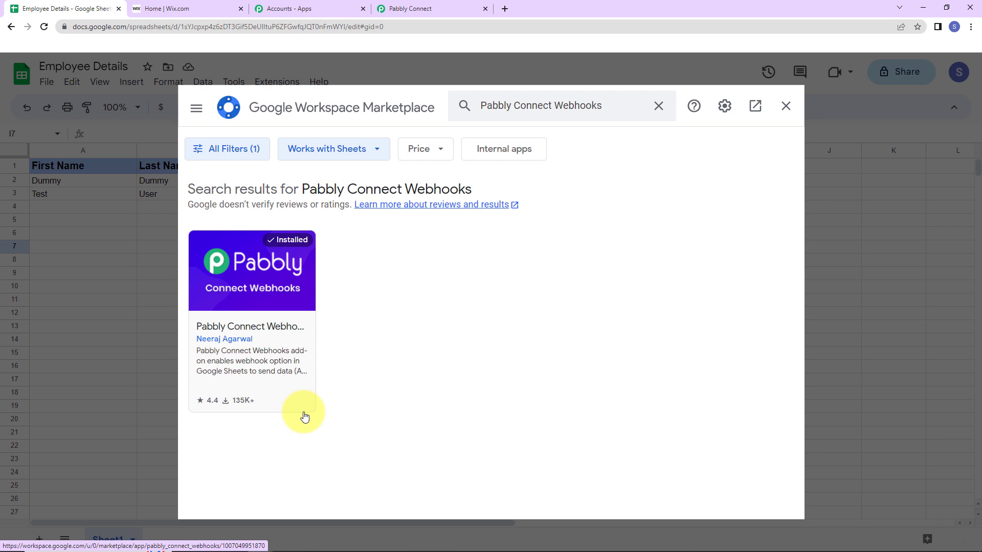
click(784, 106)
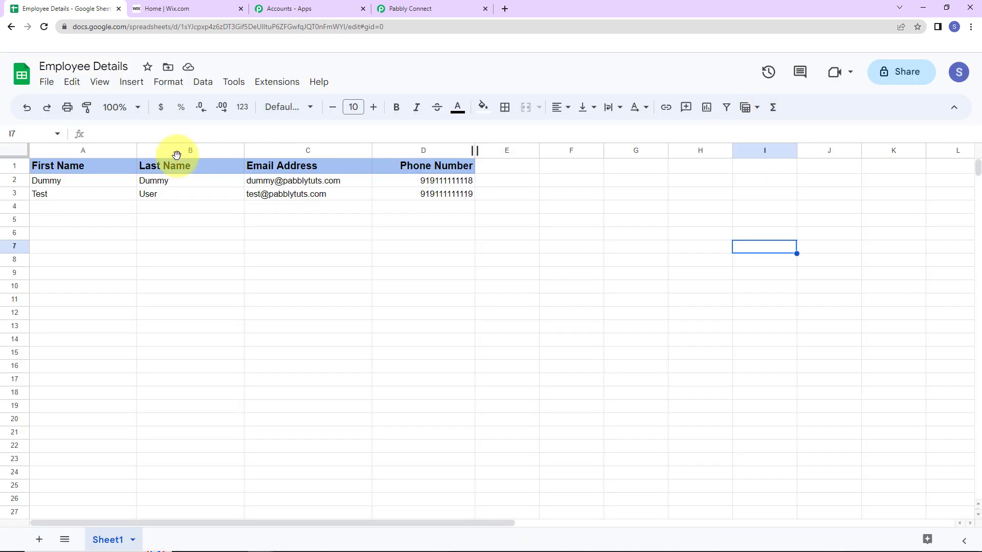
Reload the sheet and open the Pabbly Connect Webhooks Initial Setup dialog
click(44, 26)
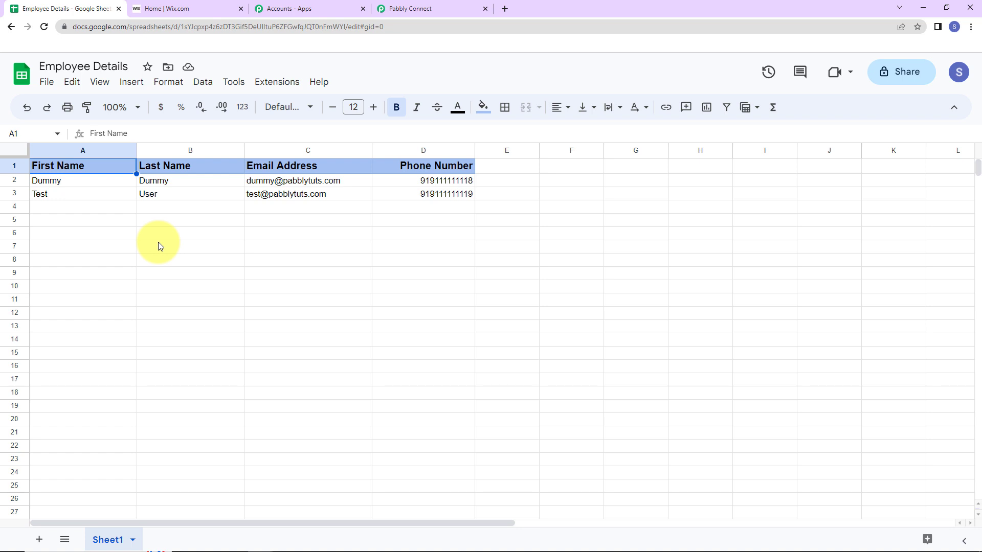
click(277, 82)
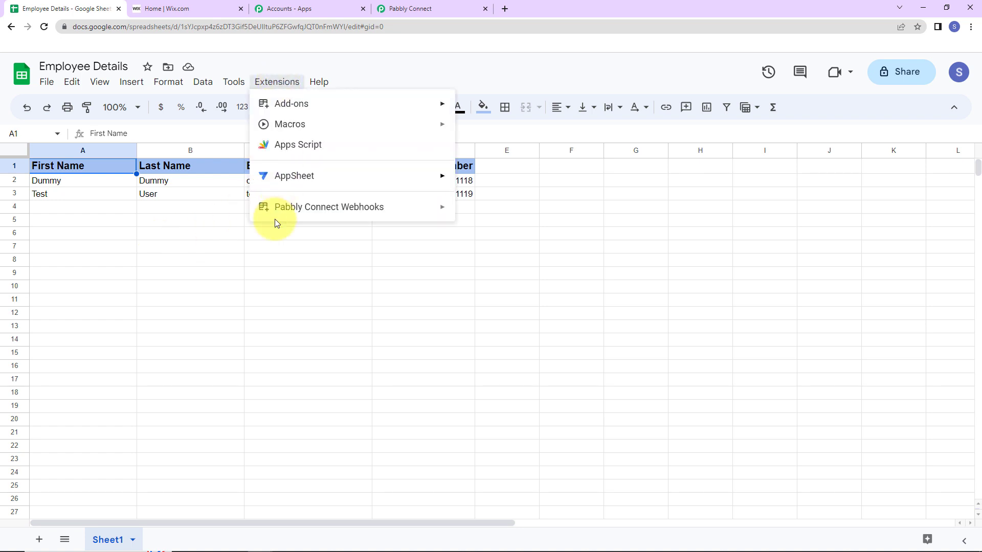
mouse_move(274, 214)
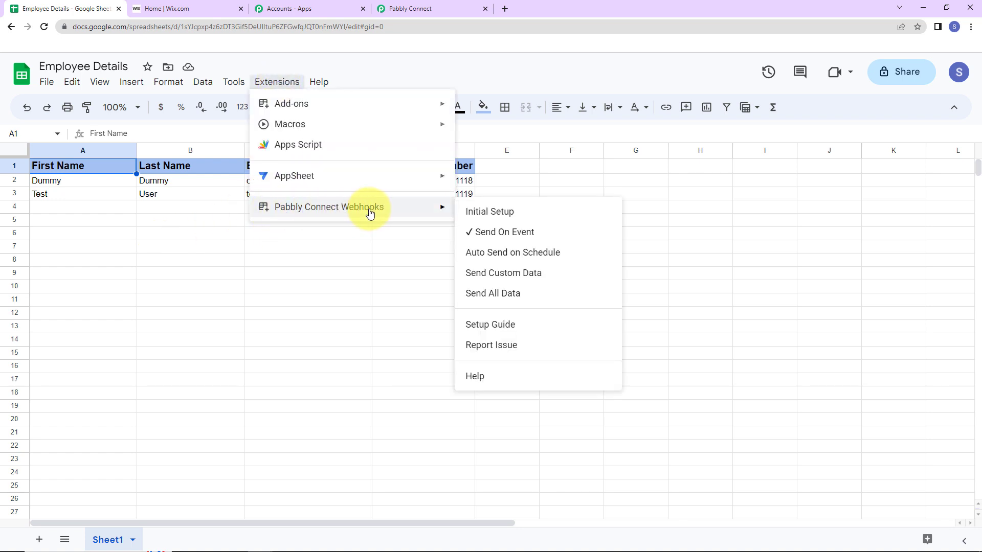
click(489, 211)
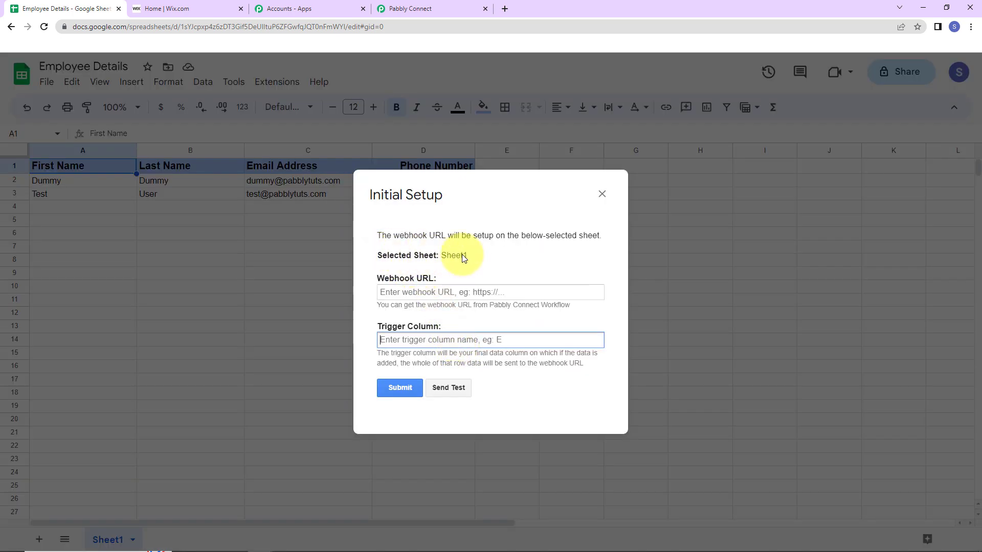
Copy the workflow's webhook URL from Pabbly and paste it into the Webhook URL field
click(427, 10)
click(771, 70)
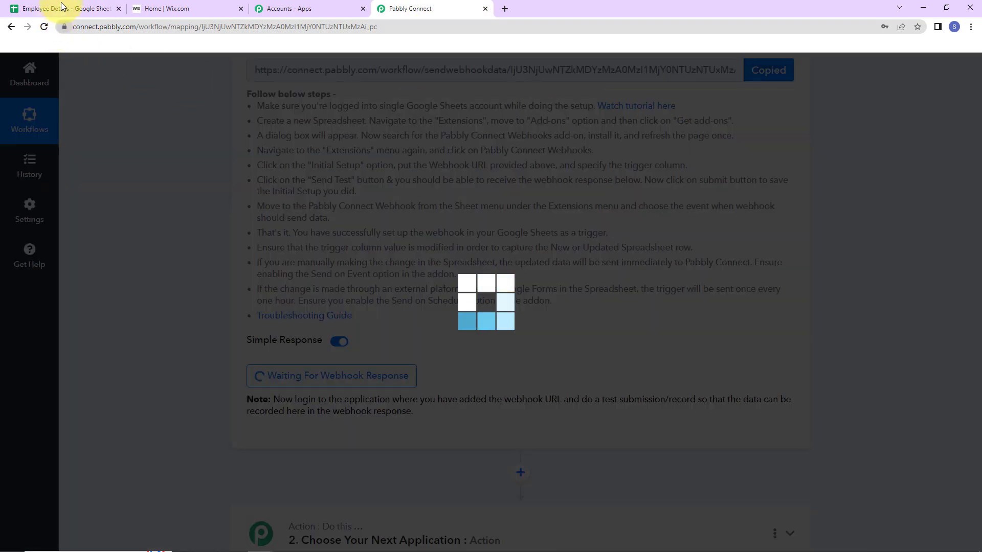
click(65, 9)
click(387, 292)
key(ctrl+v)
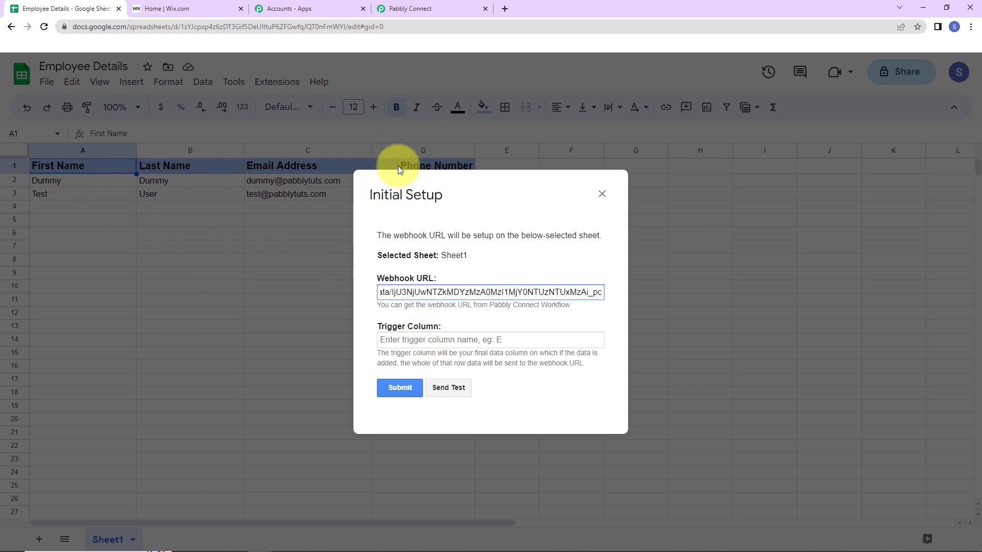
Set trigger column D, submit, send test row data, and close the dialog
click(408, 339)
text(D)
click(407, 386)
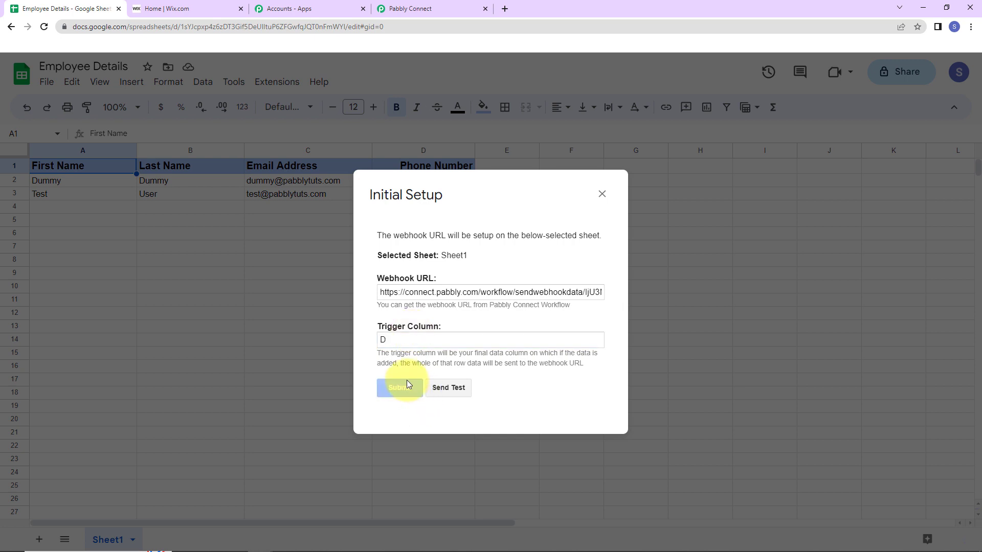
scroll(493, 358, down, 1)
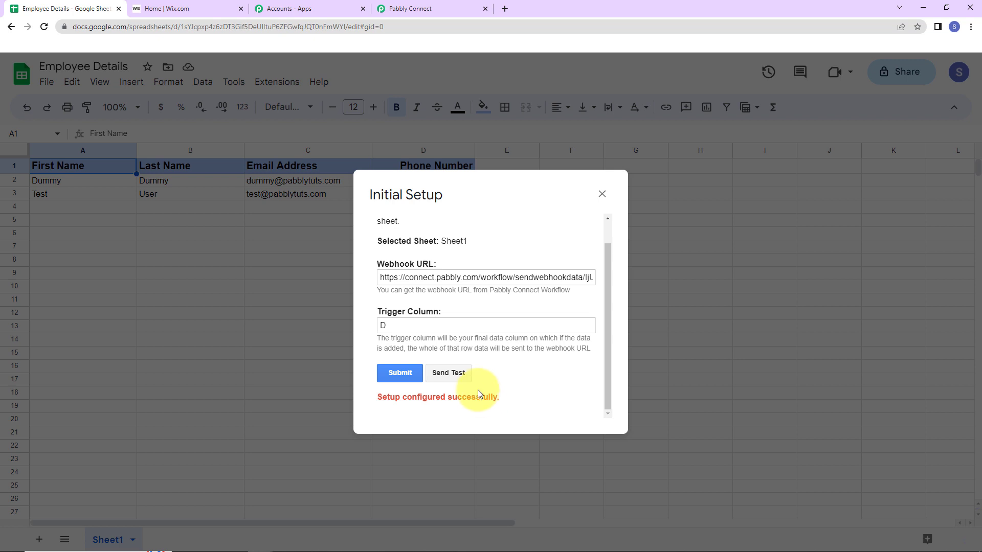
click(457, 377)
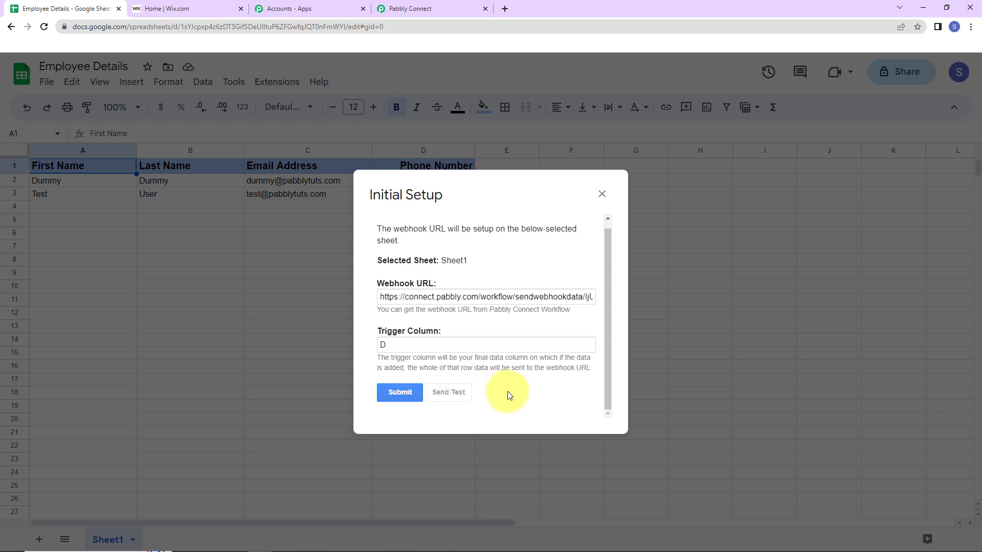
scroll(509, 394, down, 1)
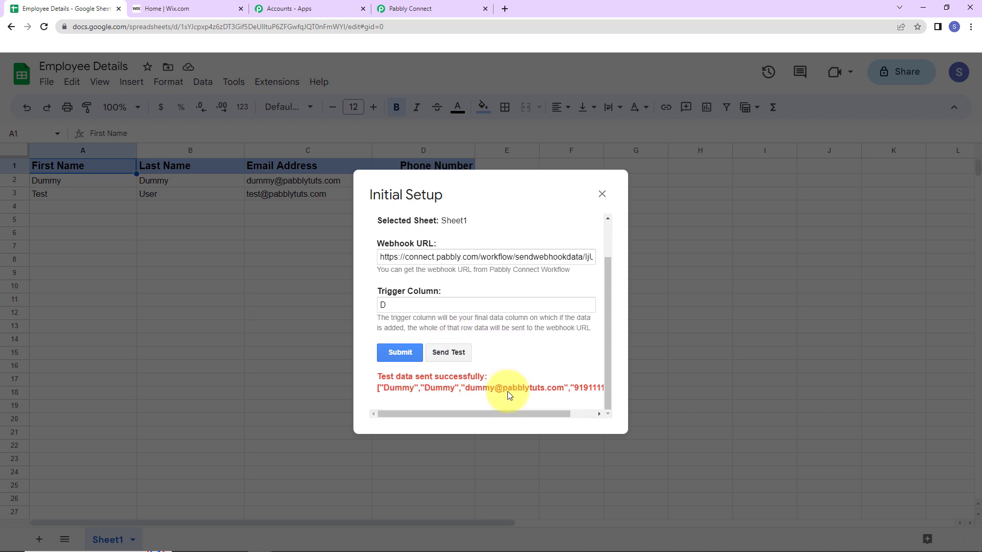
click(601, 194)
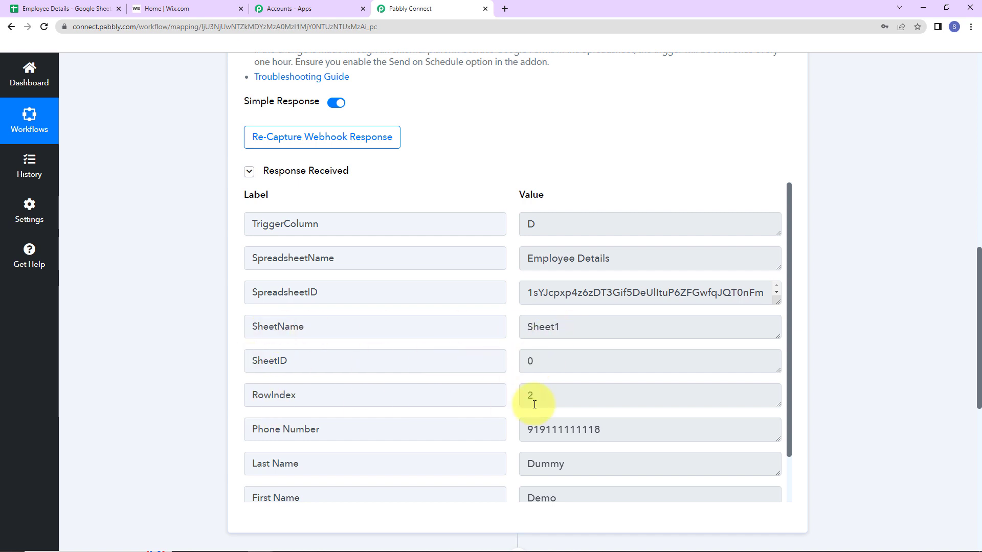
Compare Pabbly's captured row 2 response (Demo Dummy, phone, email) against the spreadsheet row
scroll(661, 425, down, 1)
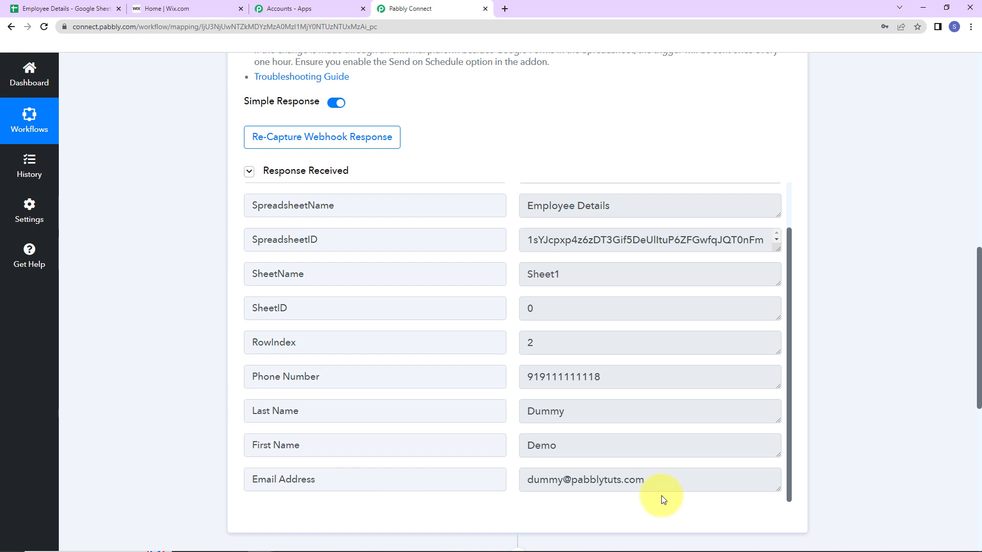
click(31, 10)
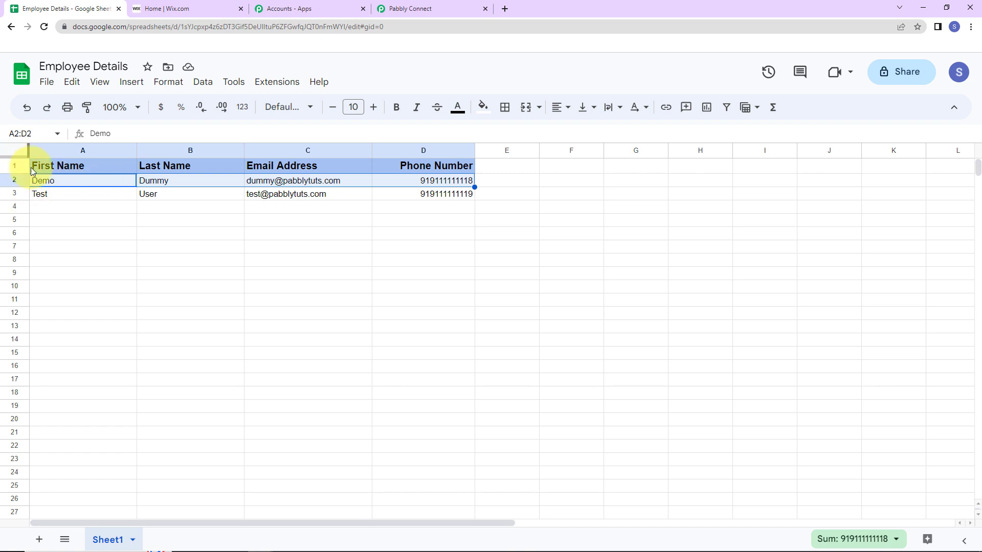
click(463, 9)
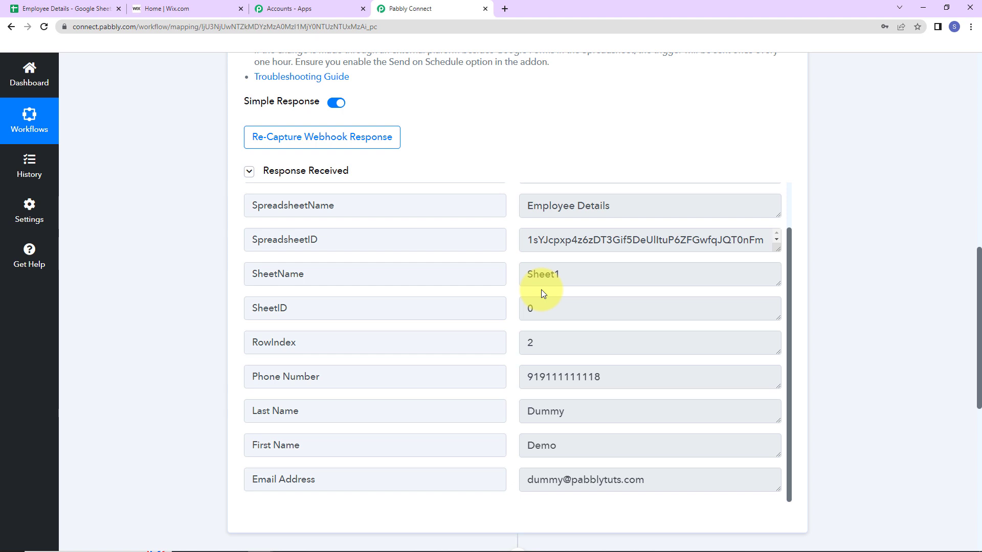
click(82, 7)
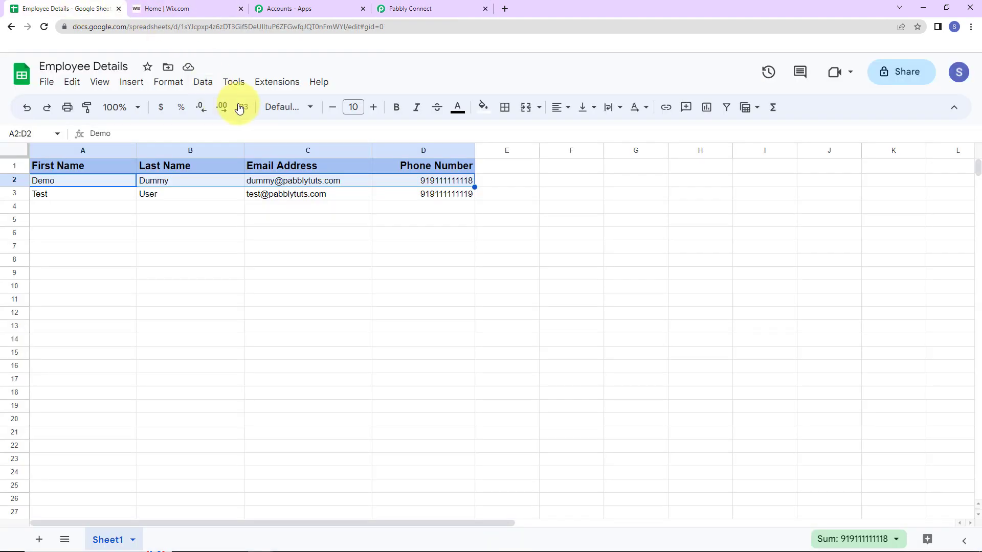
click(275, 85)
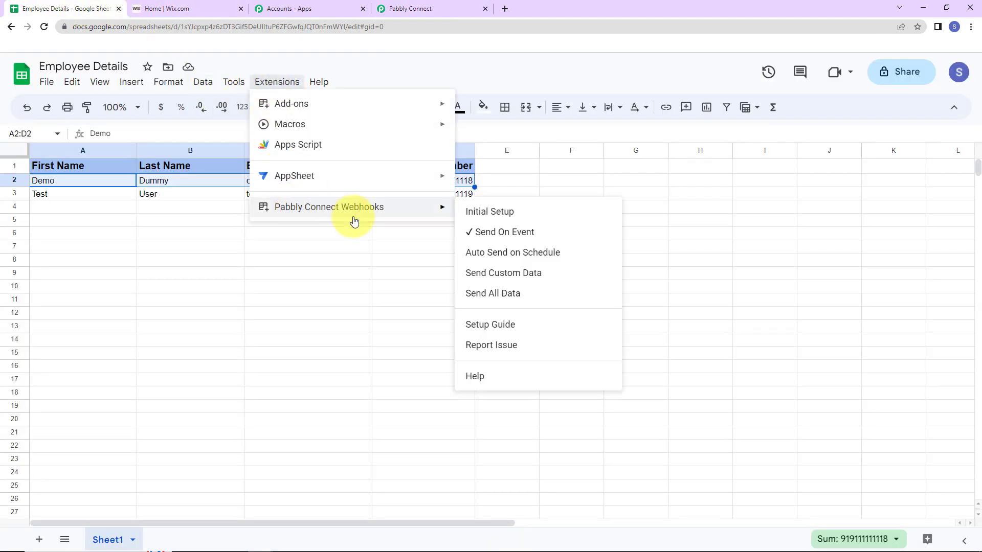
mouse_move(425, 209)
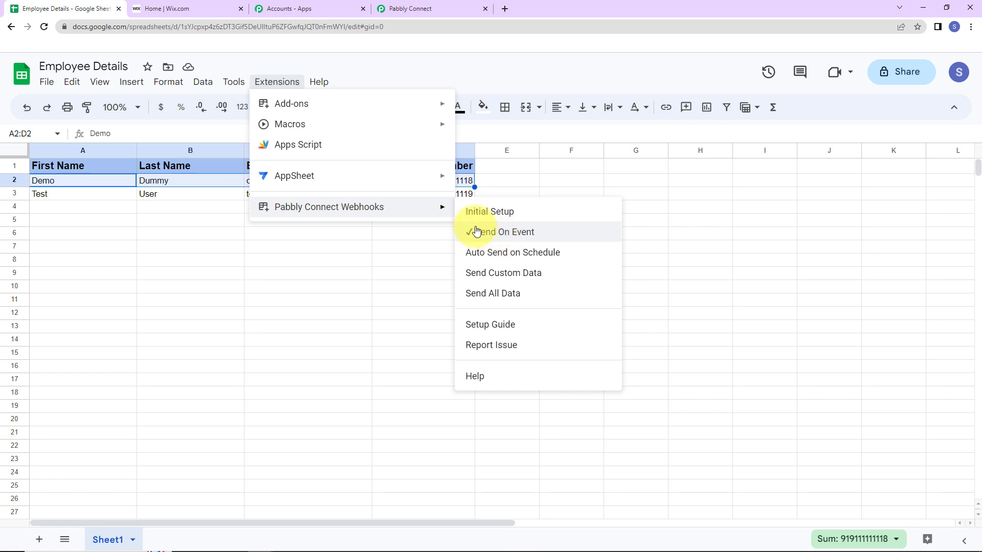
click(431, 13)
scroll(865, 296, up, 12)
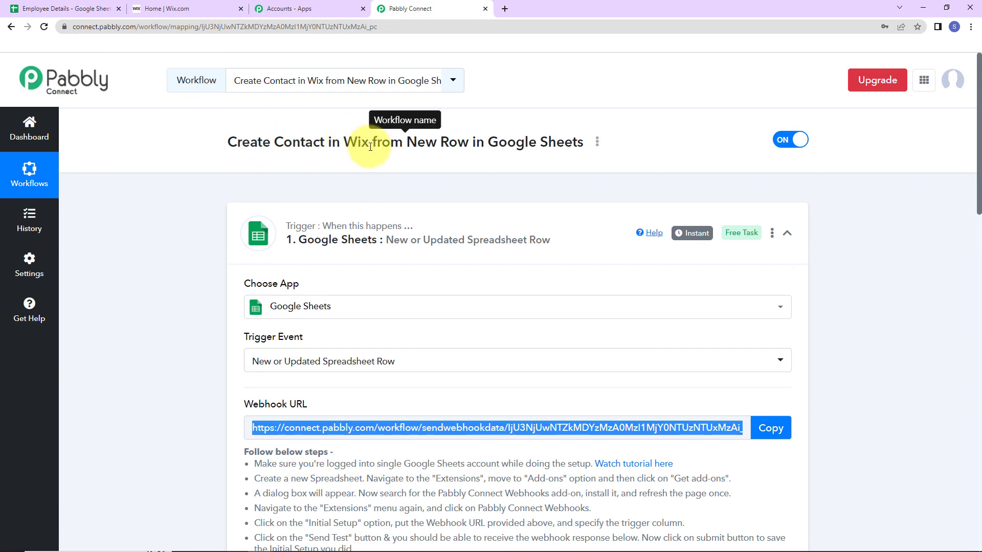
Set the action step to Wix with the Create Contact event, then begin connecting an account
scroll(853, 303, down, 15)
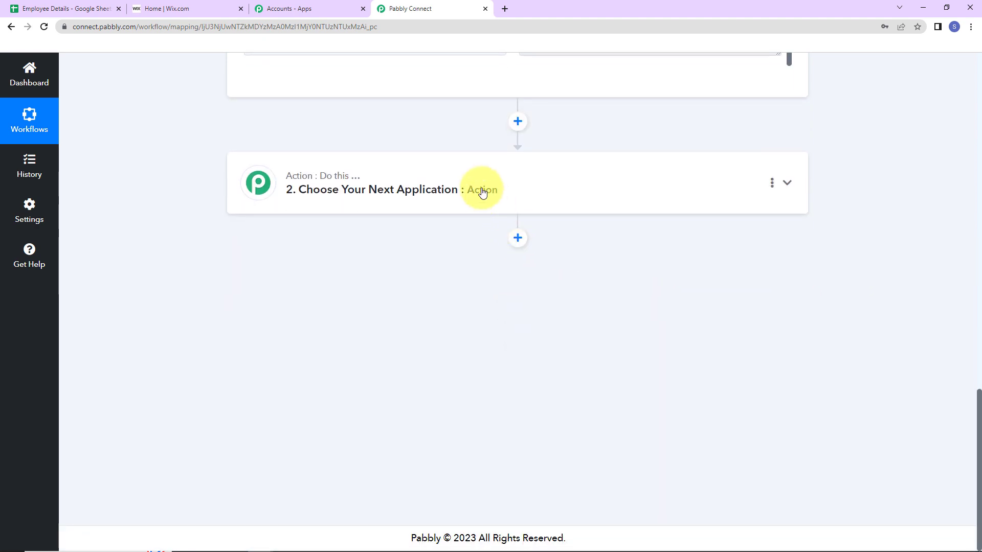
click(473, 179)
click(374, 258)
text(wix)
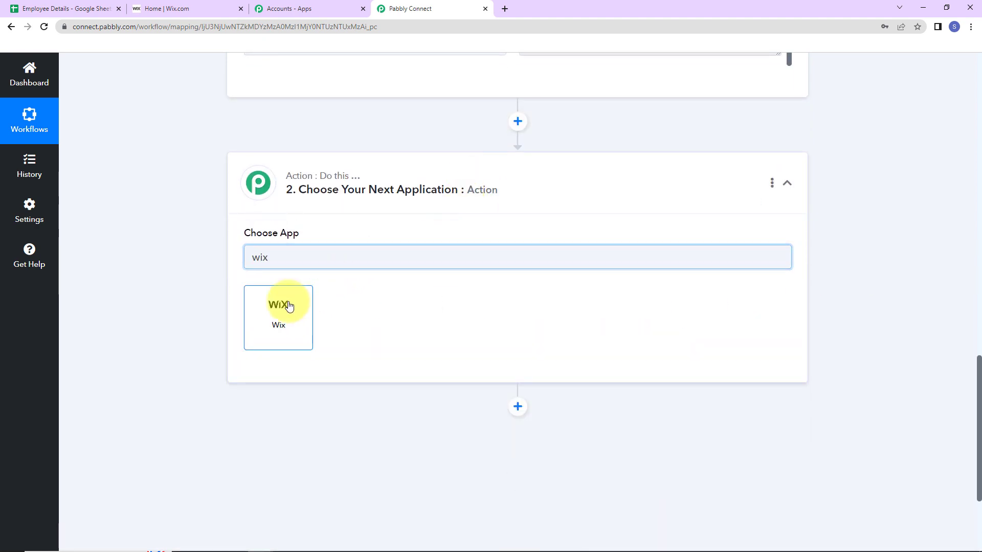
click(289, 305)
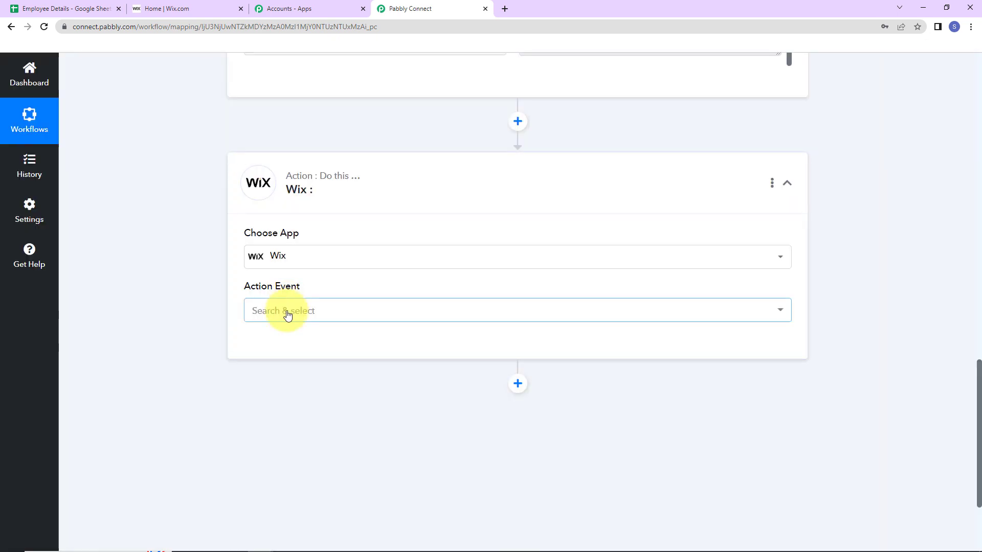
click(288, 313)
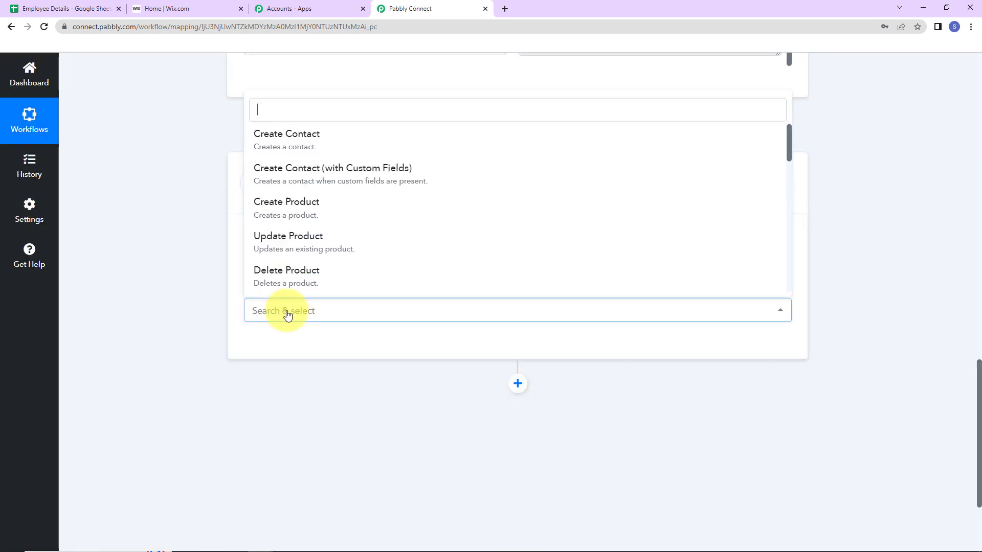
click(287, 137)
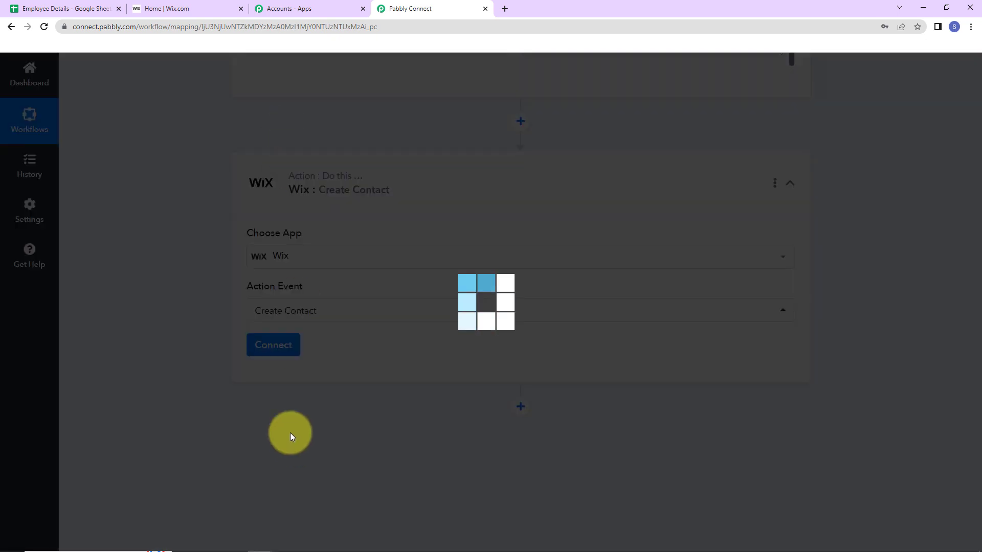
click(275, 348)
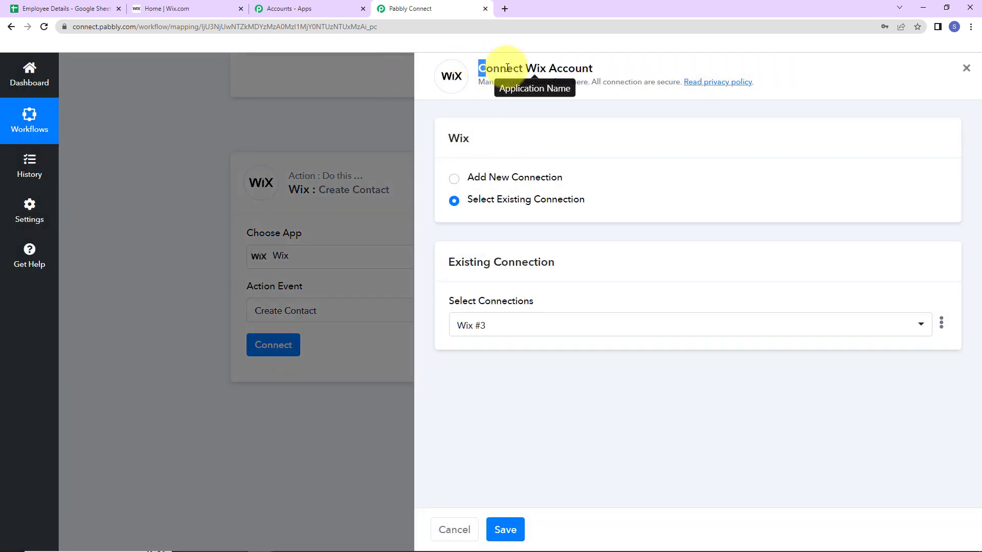
Choose Add New Connection for Wix (Wix #4) and begin authenticating it
drag(478, 69, 624, 68)
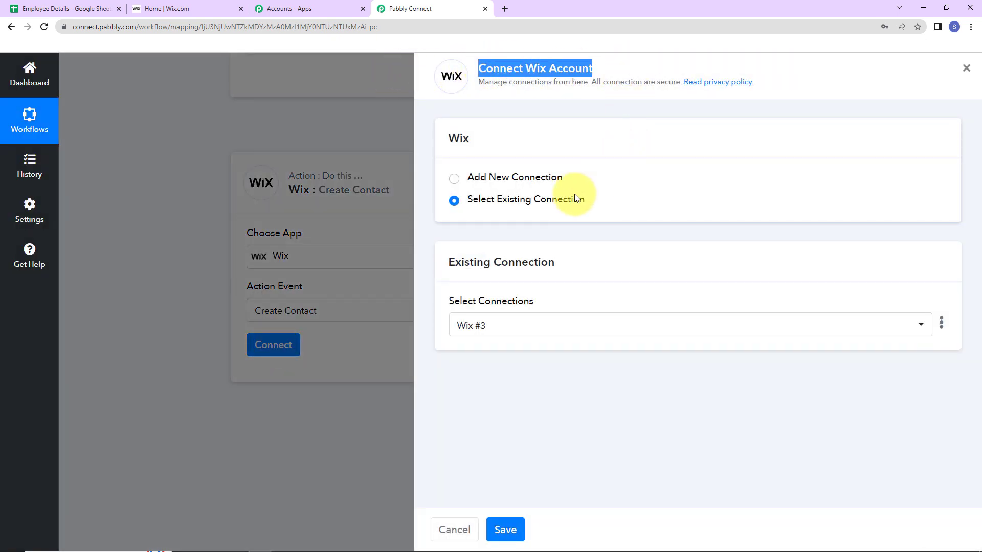
click(457, 179)
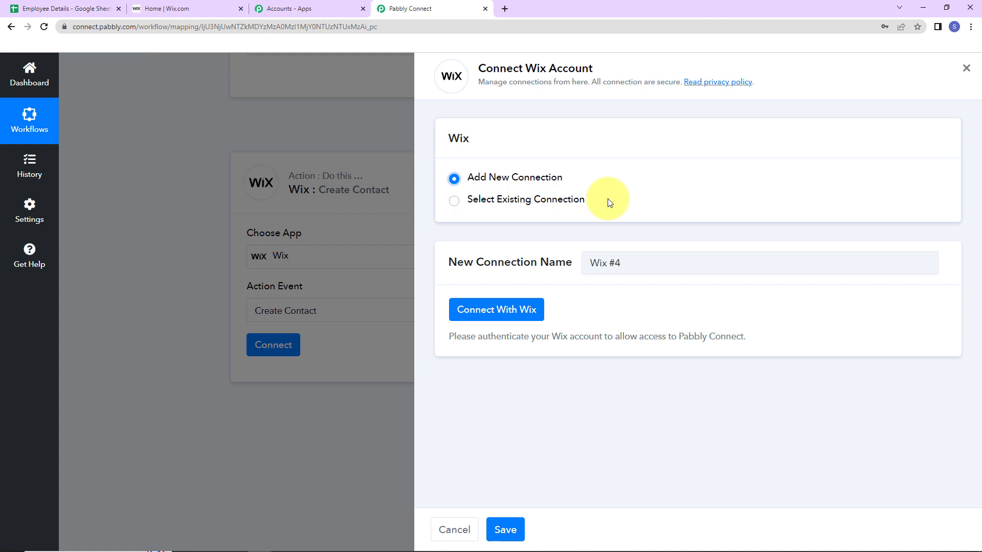
click(492, 309)
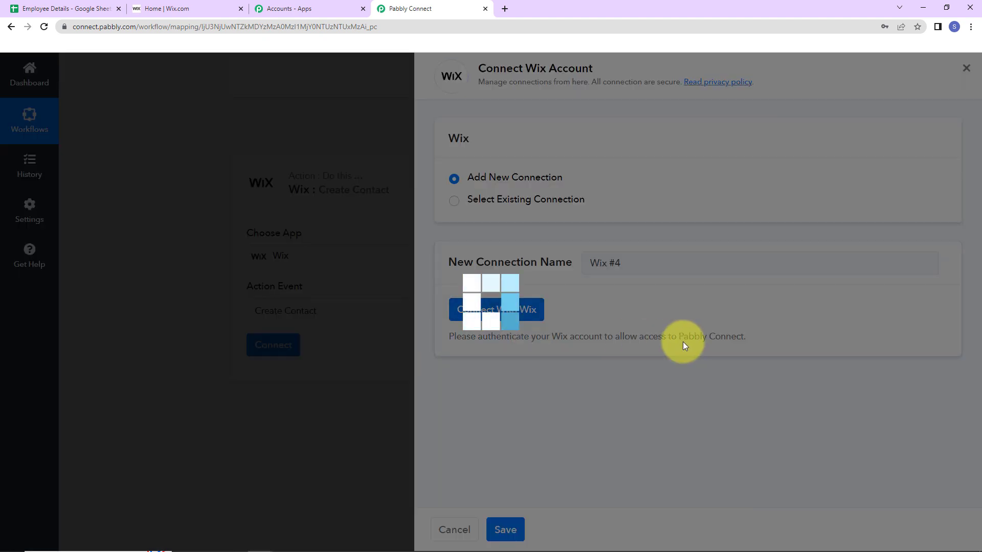
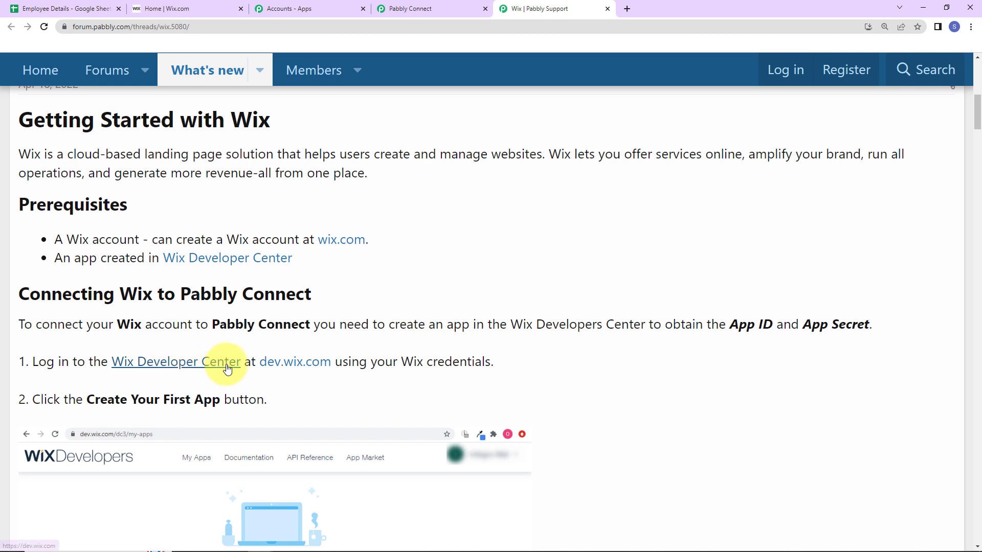
Open an app's dashboard from the Wix Developer Center app list
click(303, 367)
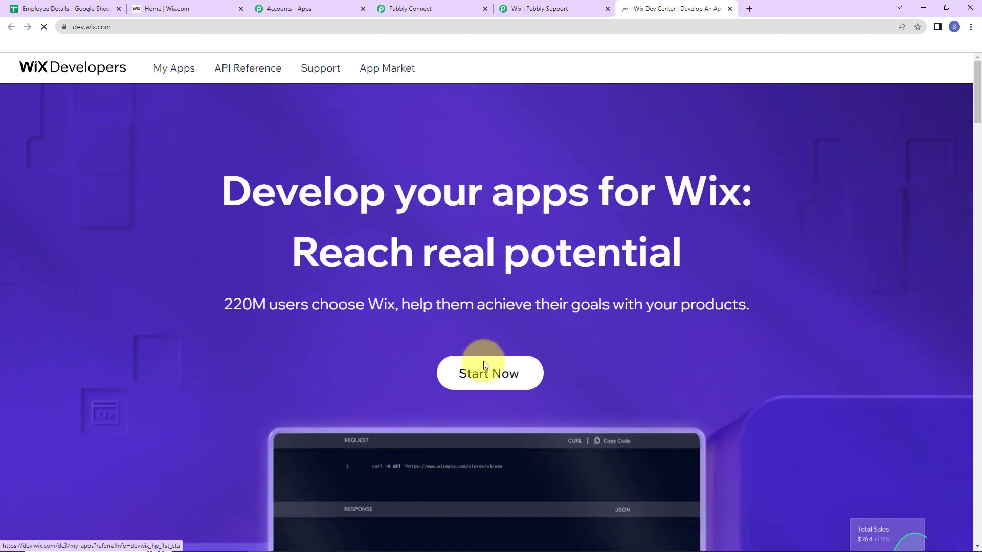
click(483, 366)
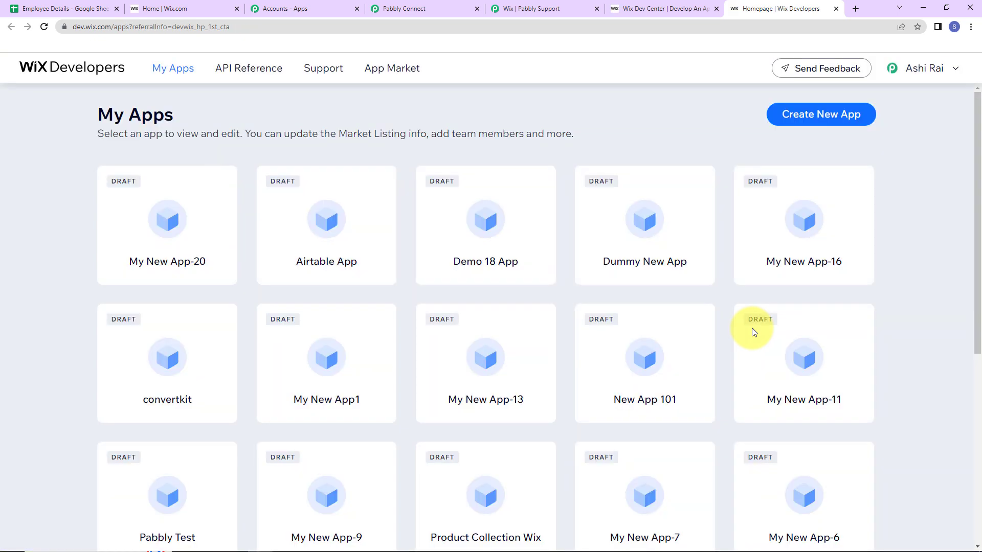
click(793, 253)
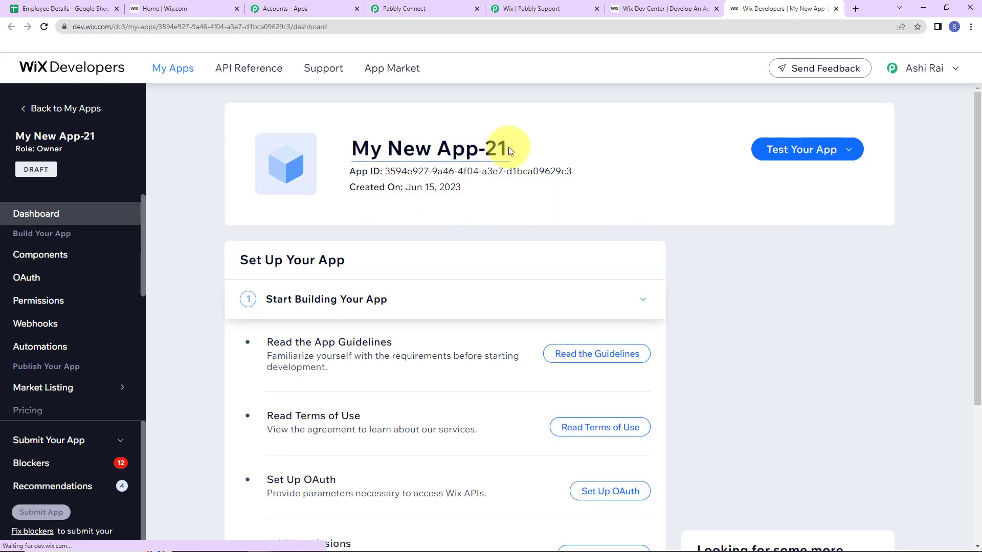
Rename the app from My New App-21 to 'Smart App' and view its OAuth settings
drag(509, 151, 283, 150)
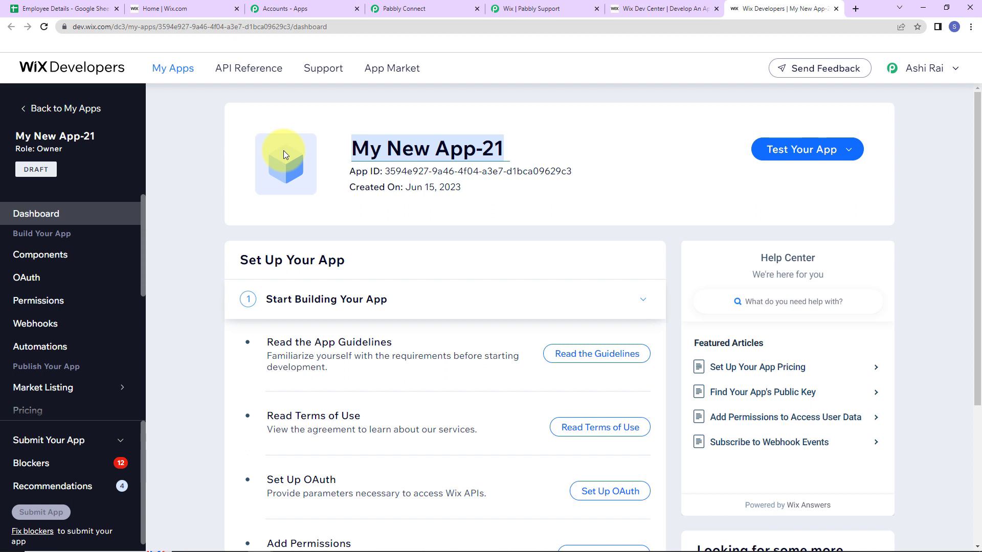
text(Smart App)
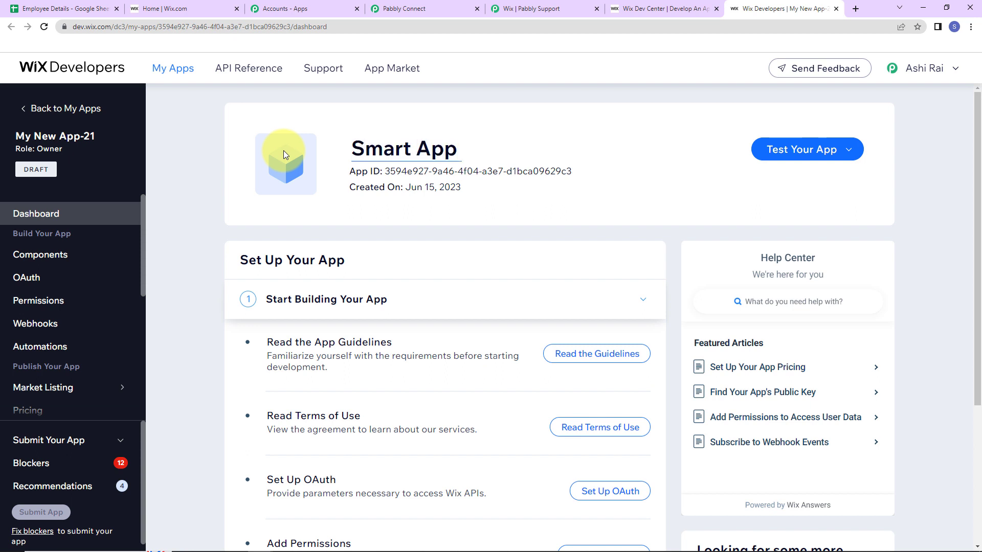
key(Return)
click(32, 280)
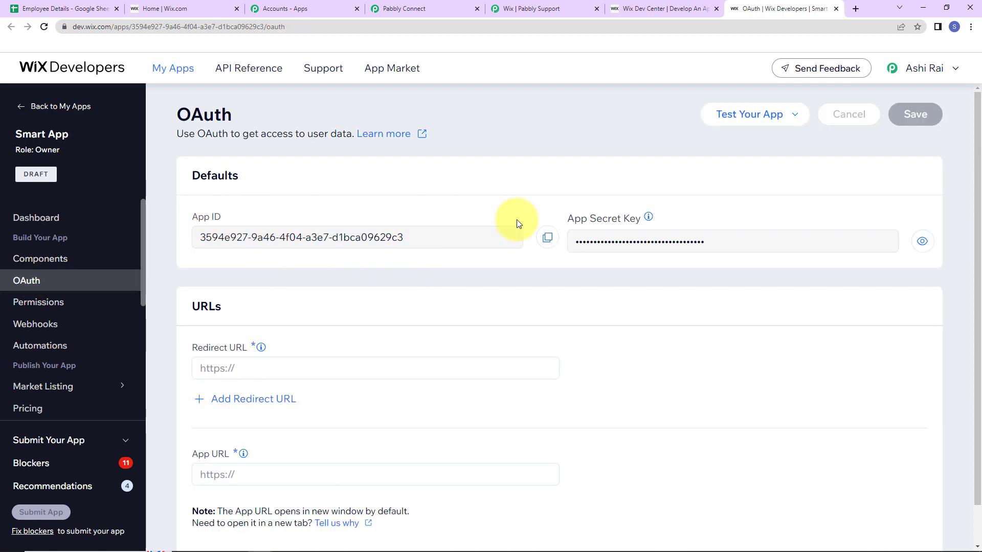
Copy the Wix App ID into Pabbly Connect's App ID field
mouse_move(657, 220)
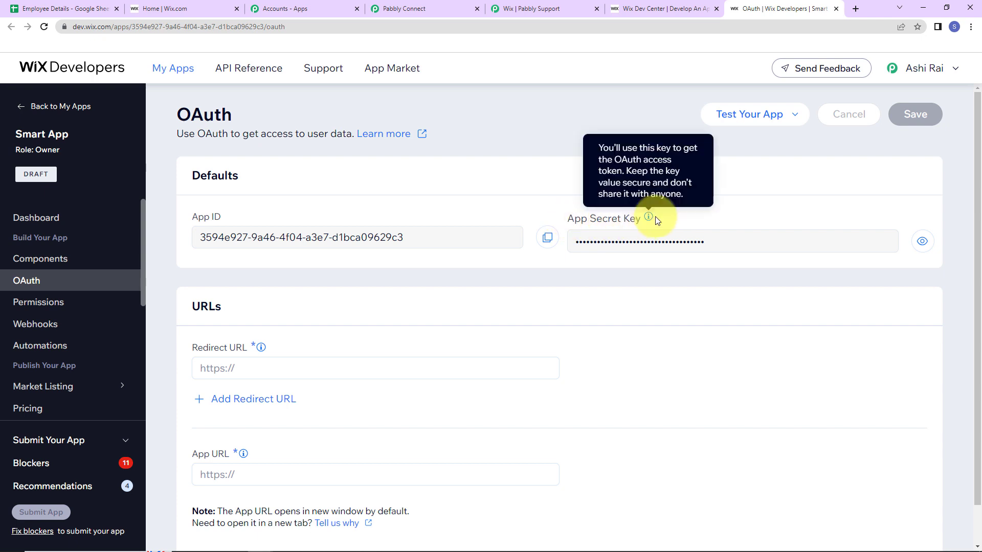
click(548, 237)
click(418, 8)
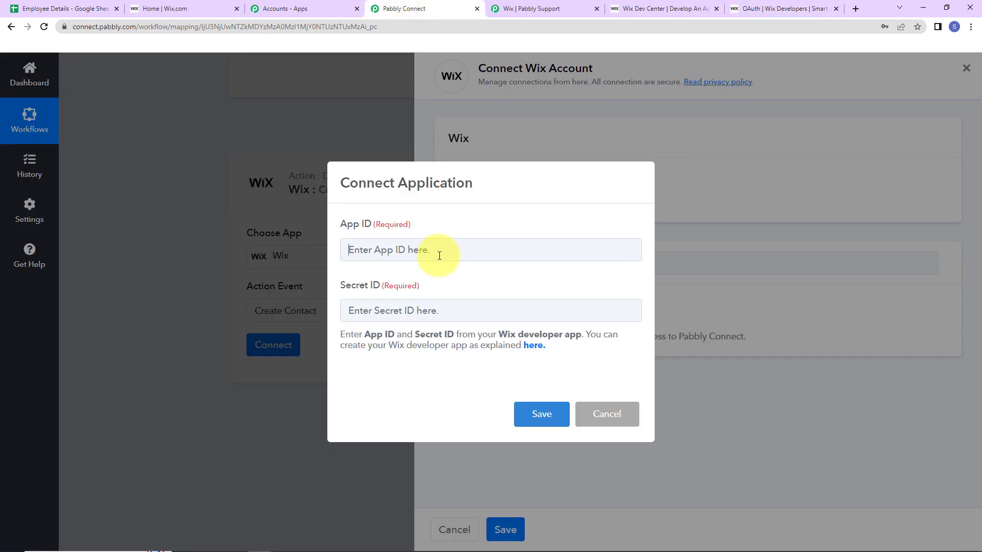
click(439, 256)
key(ctrl+v)
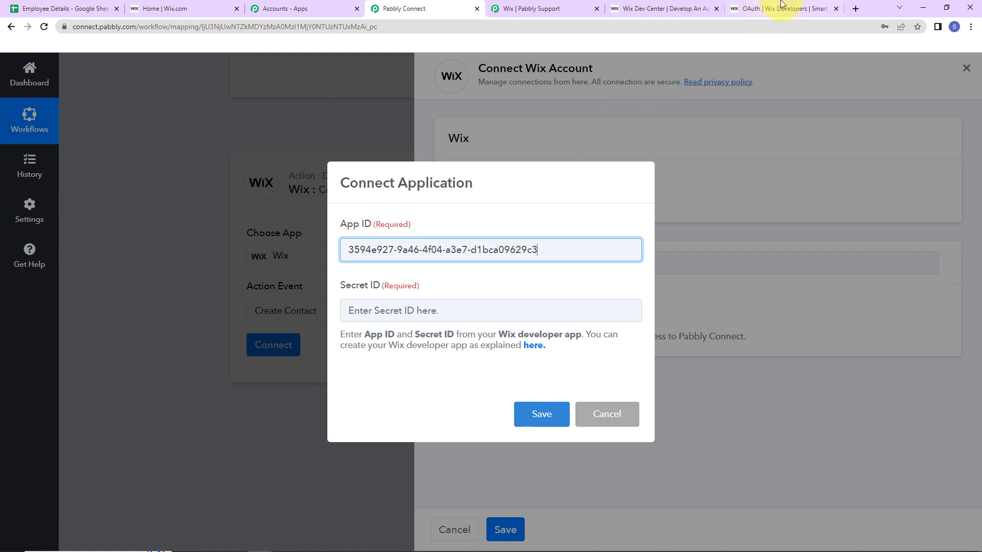
Try to copy the App Secret Key into the Secret ID field, then return to the Wix support guide
click(782, 8)
click(761, 241)
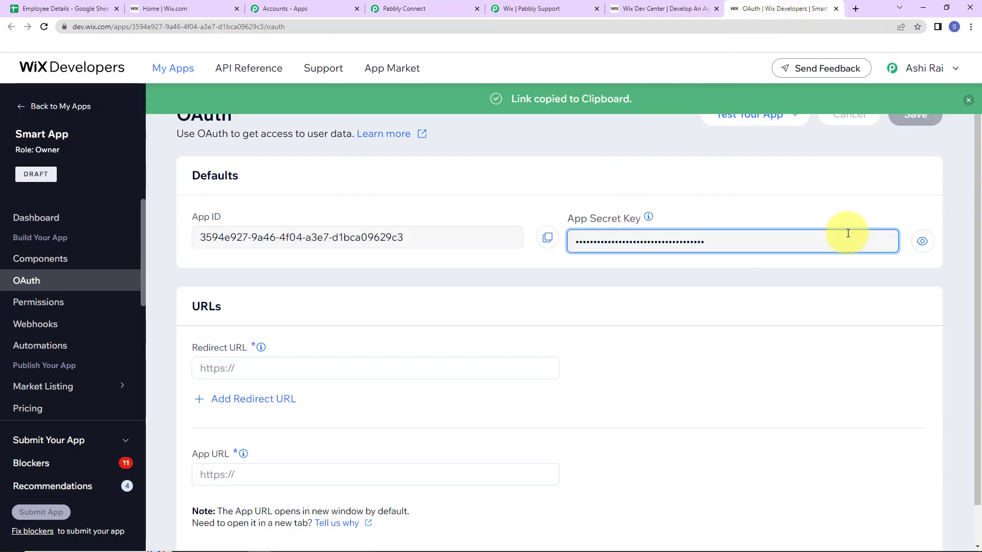
double_click(690, 243)
right_click(696, 240)
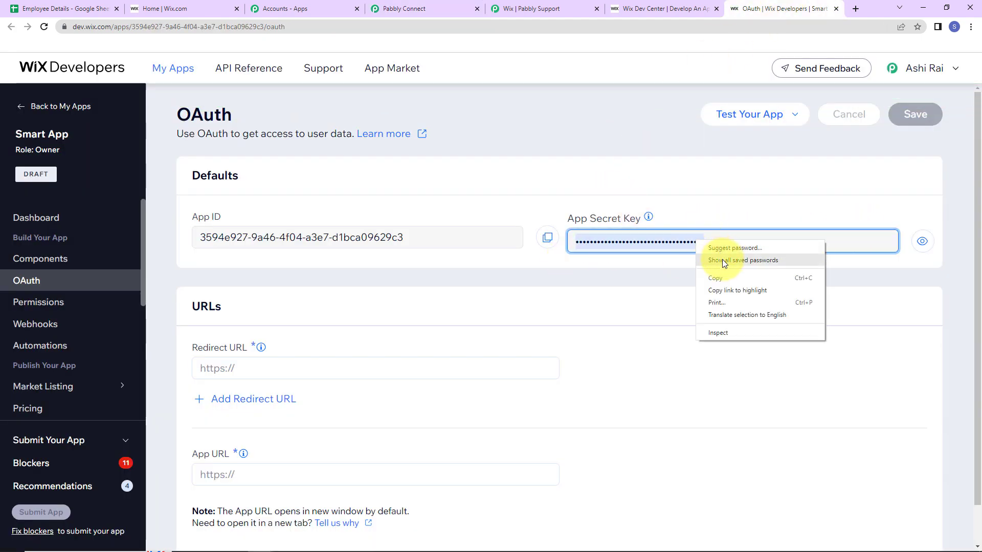
click(450, 8)
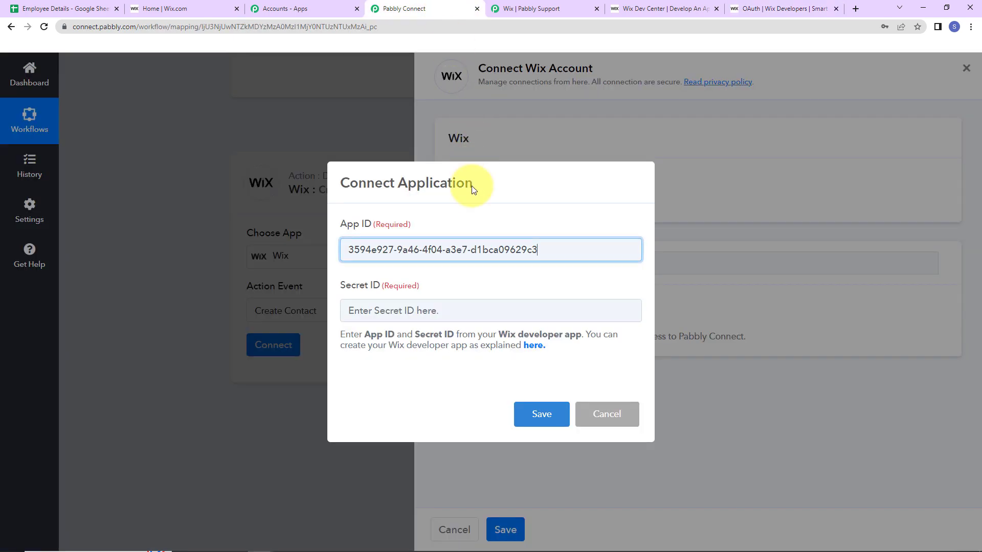
click(390, 313)
key(ctrl+9)
click(532, 9)
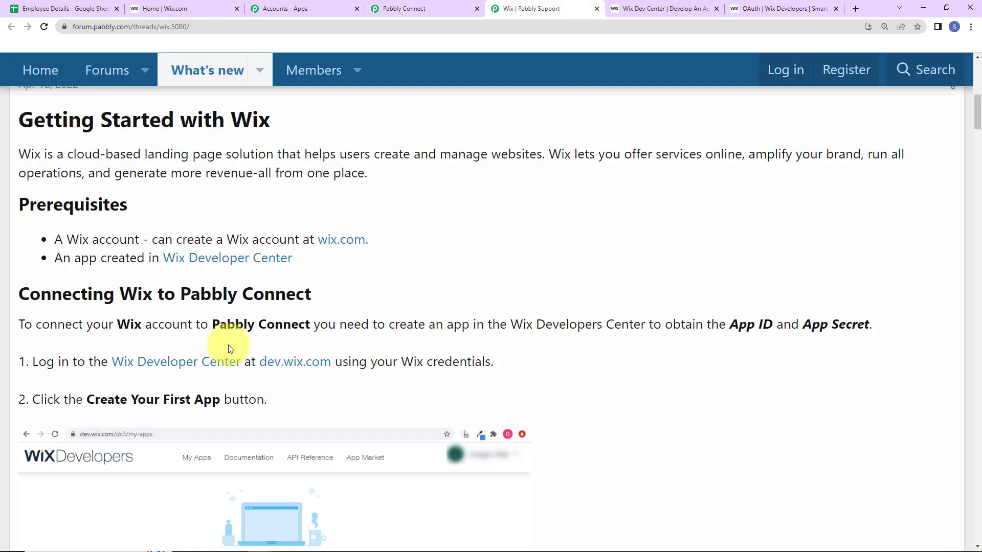
scroll(228, 344, down, 10)
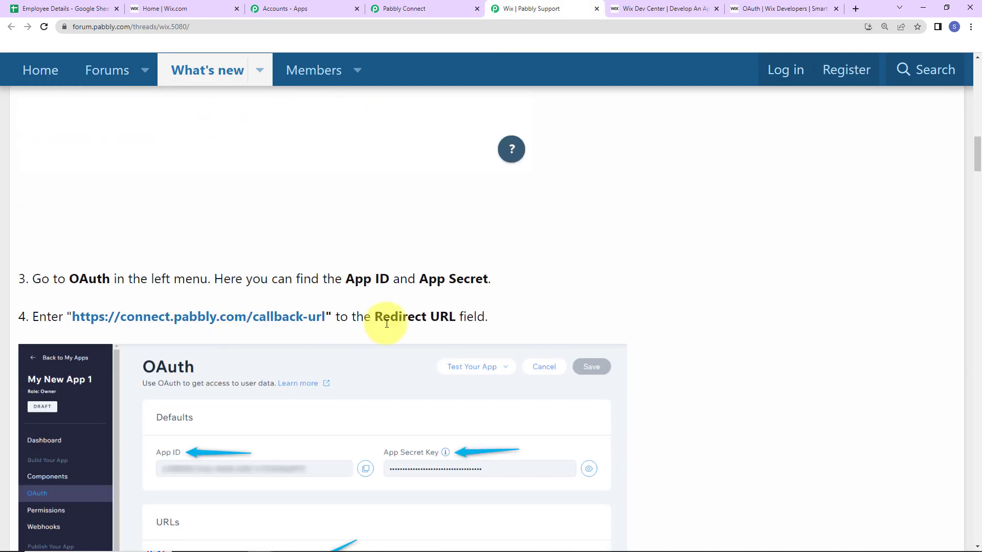
right_click(157, 318)
click(180, 380)
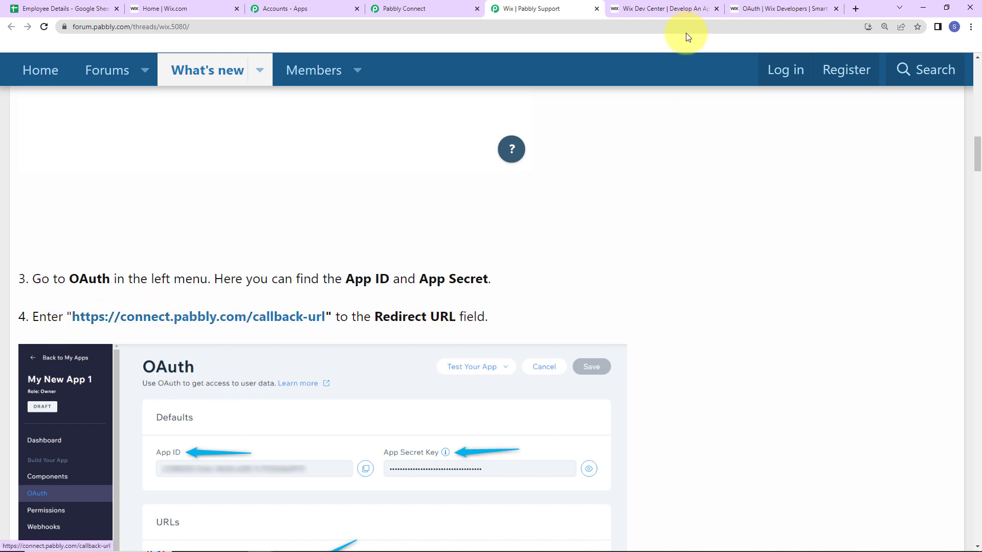
click(777, 16)
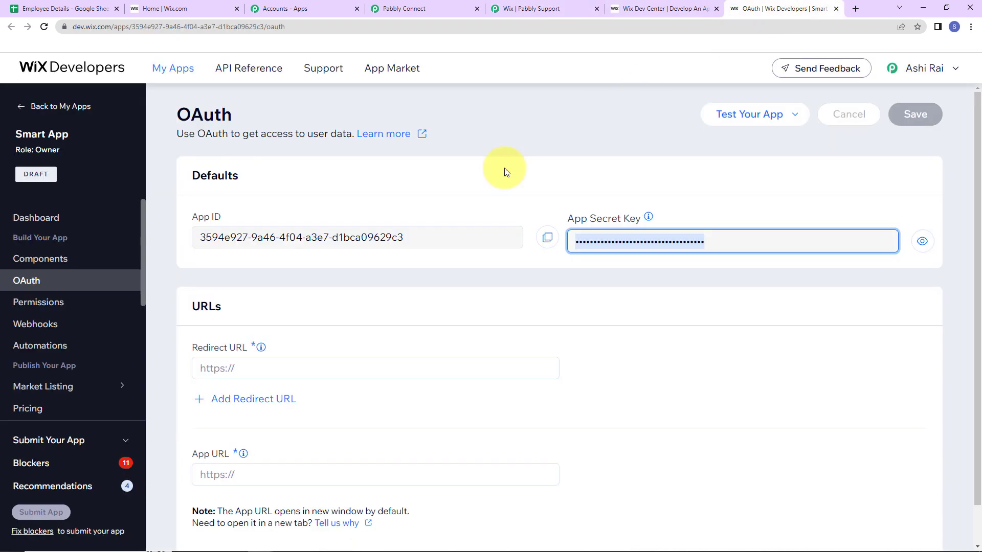
click(264, 365)
key(ctrl+v)
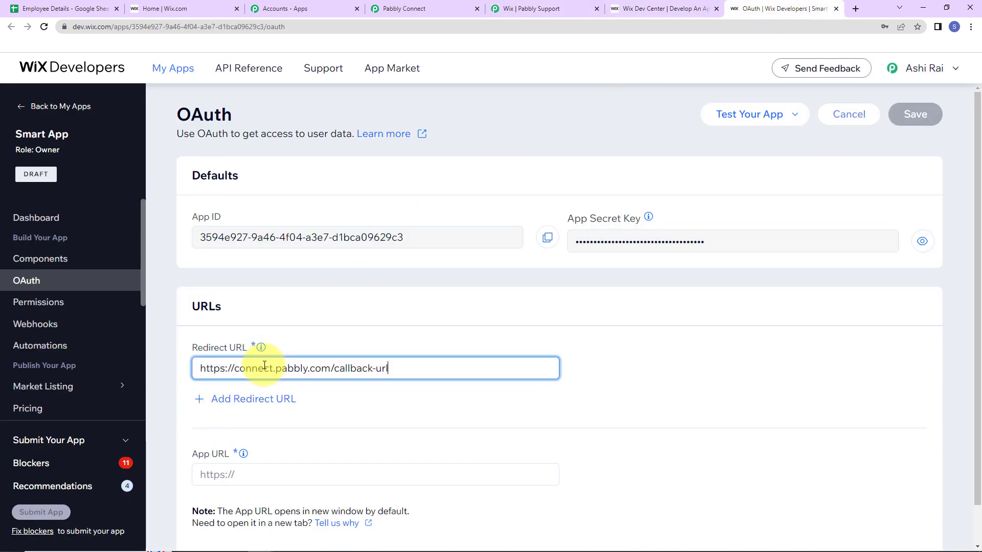
click(257, 481)
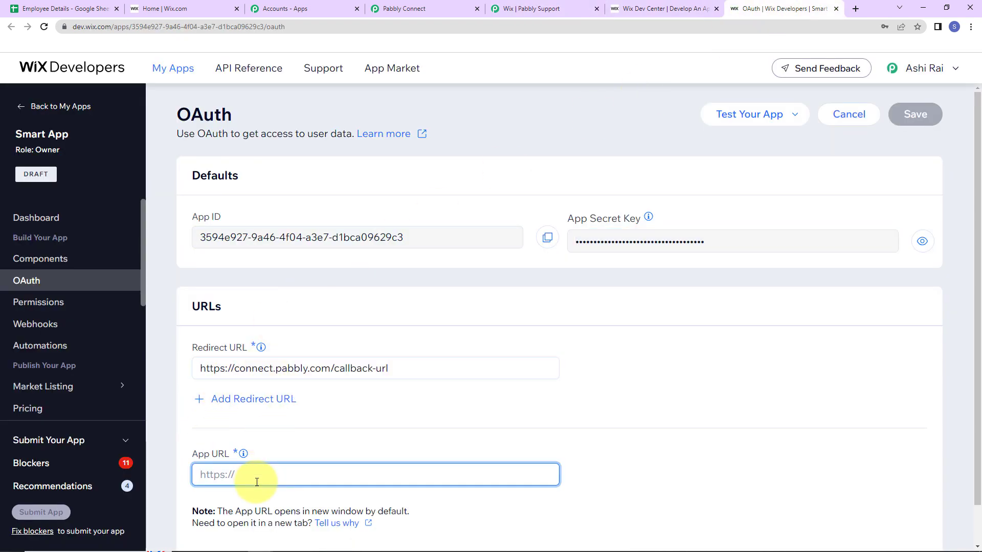
text(ht)
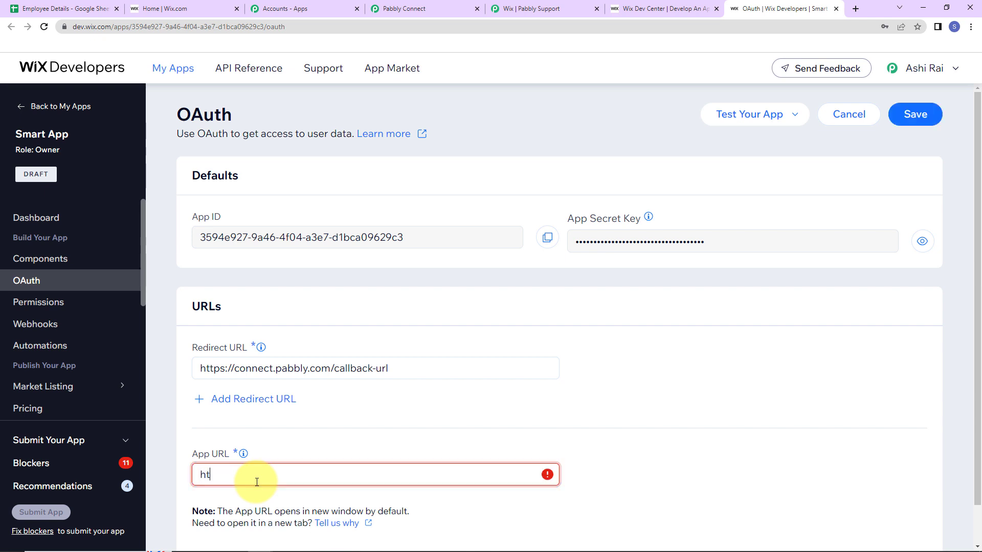
text(tps://w)
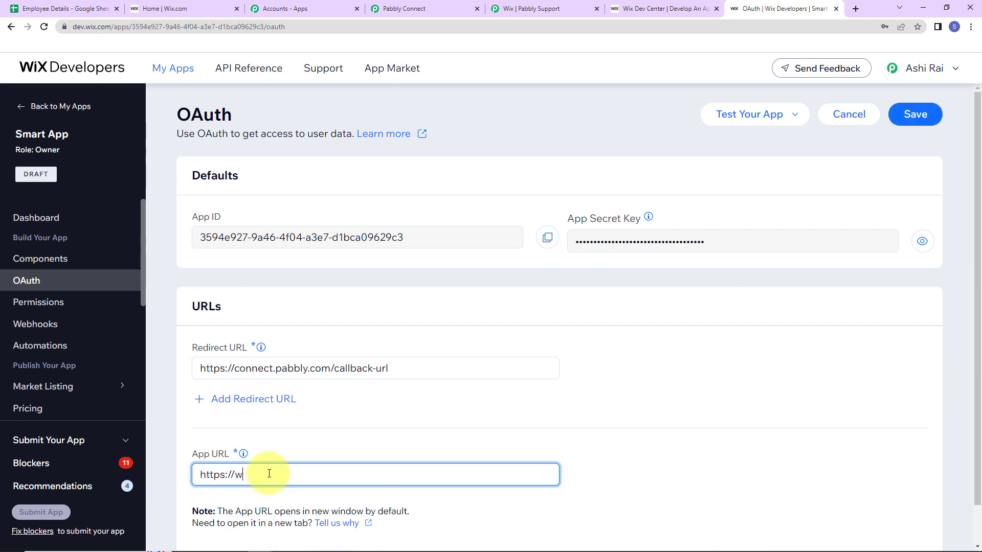
text(ww.pabbly.com)
click(915, 114)
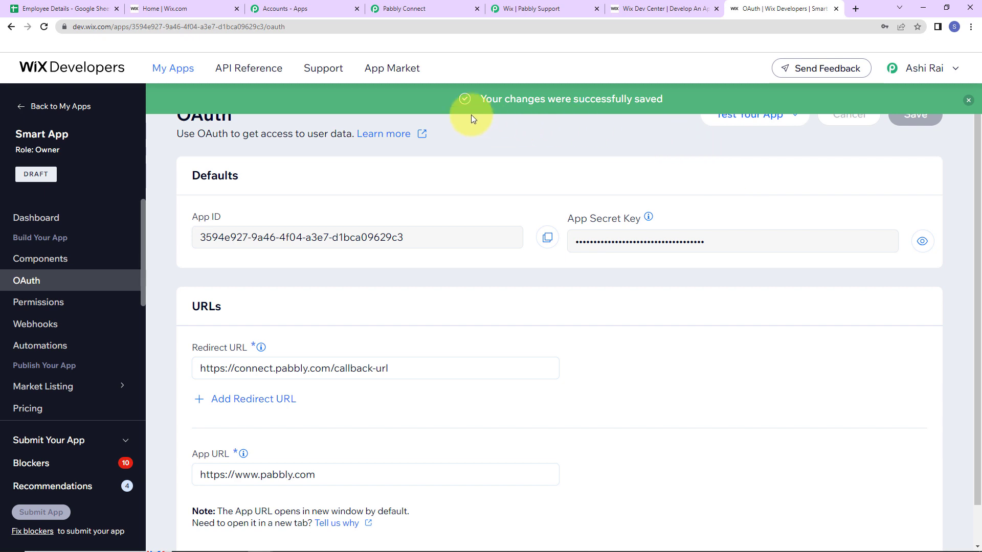
click(39, 304)
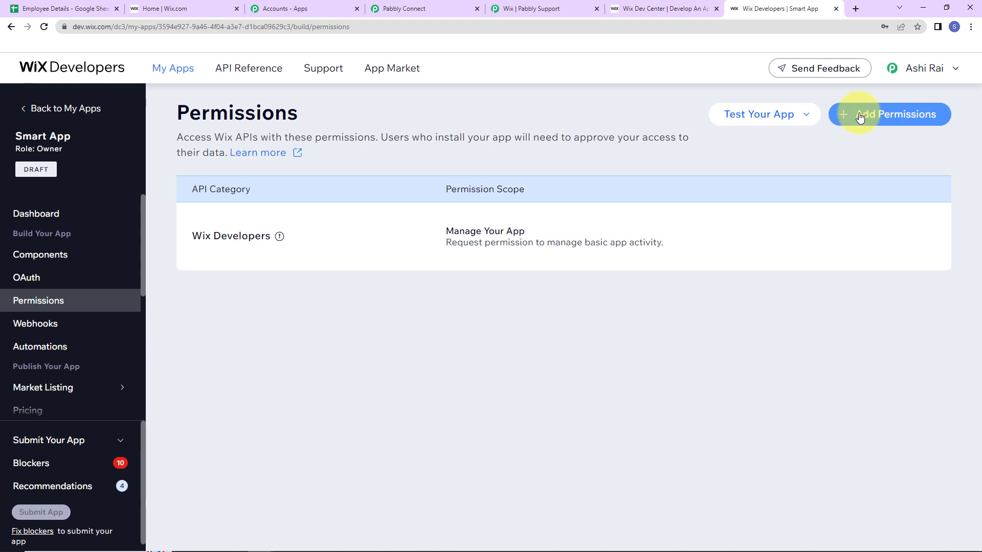
Add and save 'Manage Members and Contacts - all permissions' under Contacts & Members
click(860, 117)
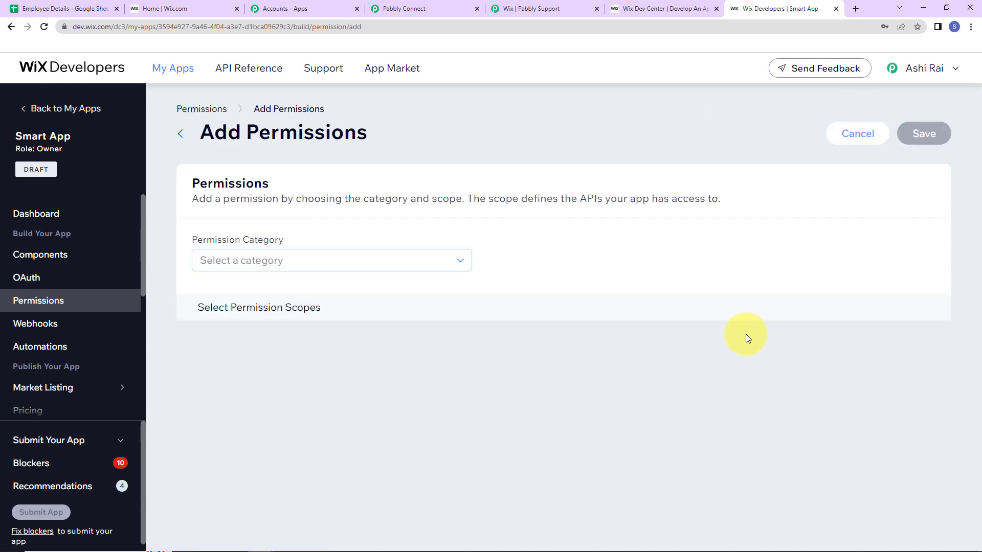
click(436, 260)
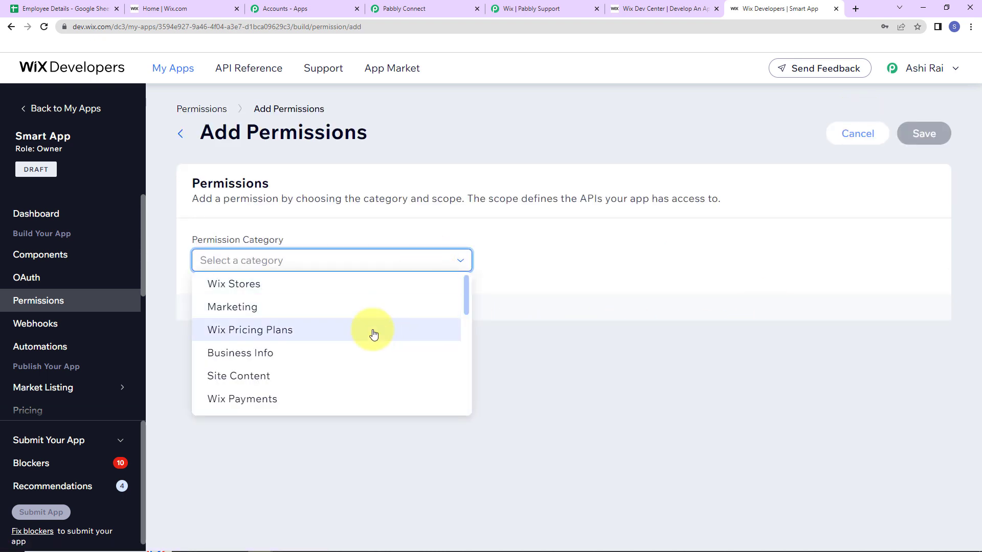
scroll(345, 346, down, 2)
scroll(346, 347, down, 2)
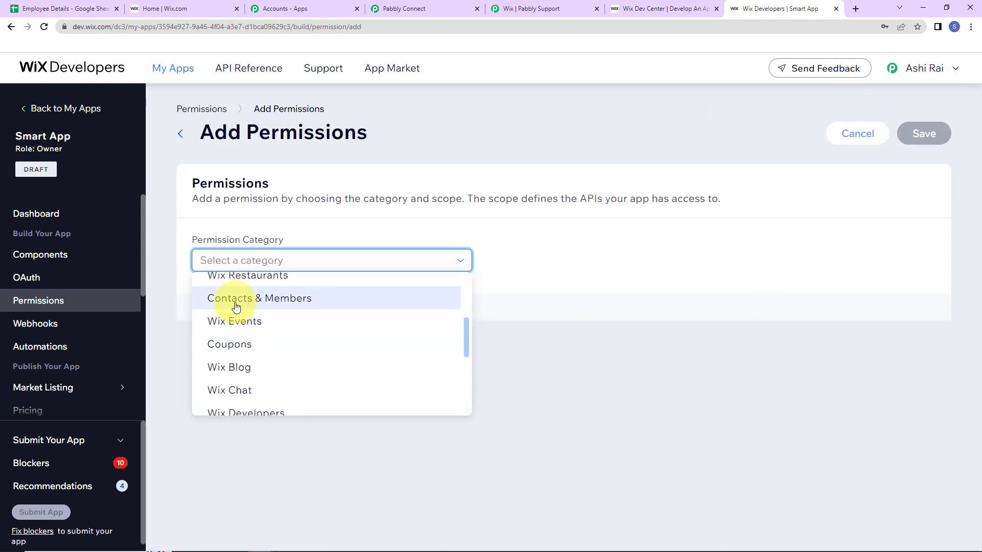
click(230, 297)
scroll(288, 368, down, 10)
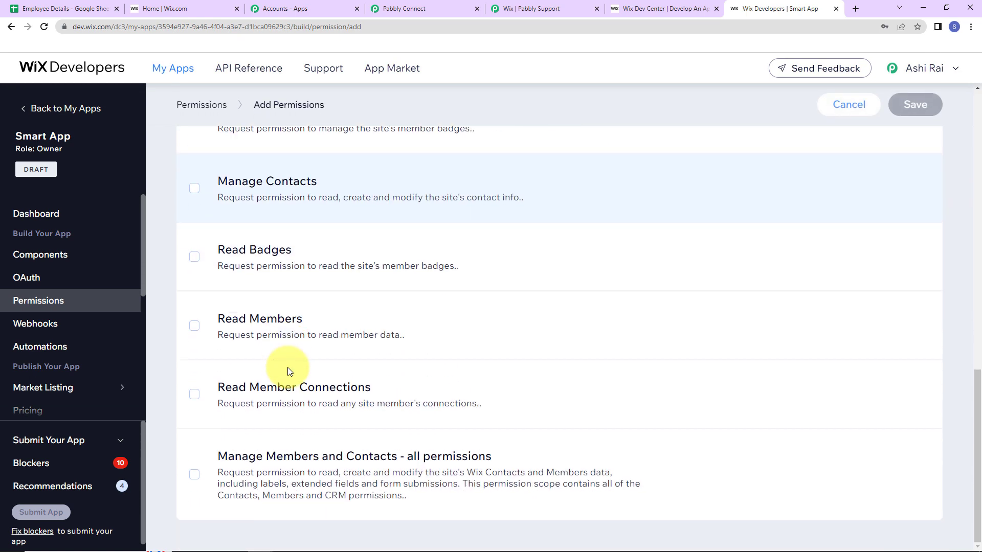
click(195, 480)
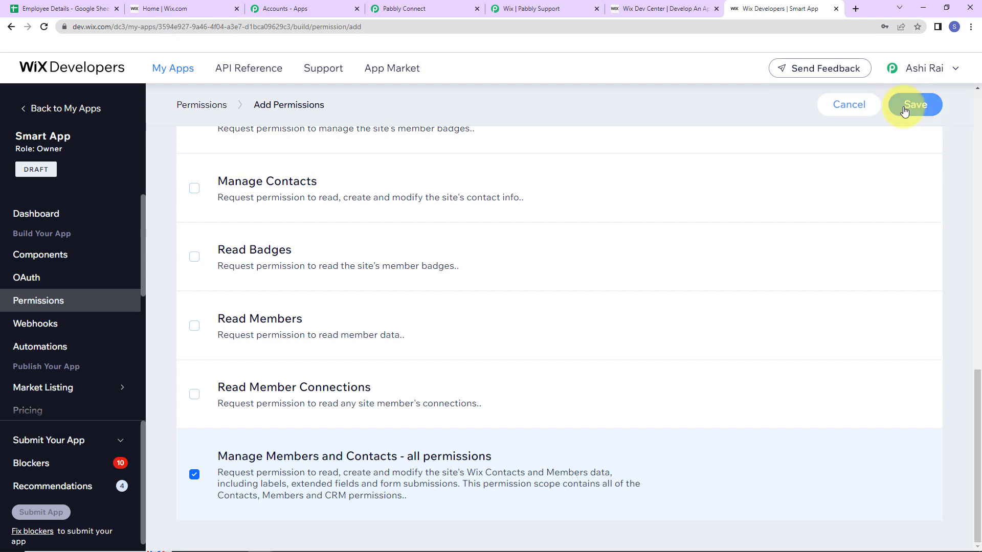
click(904, 107)
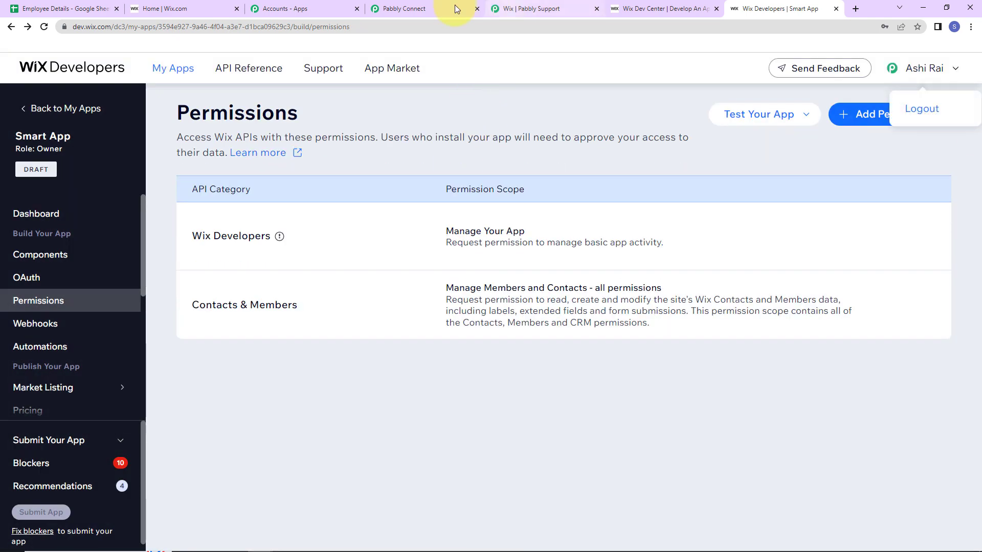
click(403, 9)
Save the Wix app details in Pabbly Connect and approve Smart App's site access
click(548, 409)
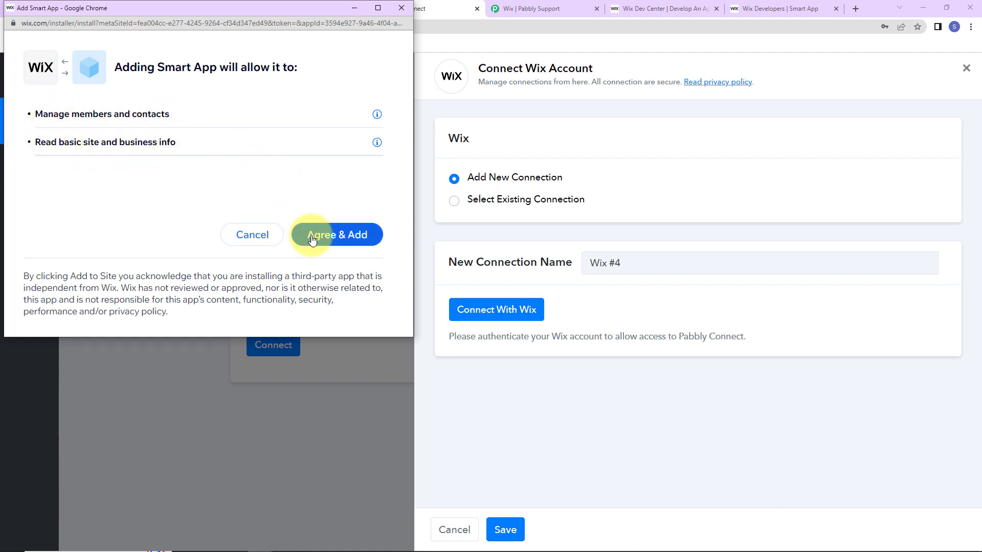
click(359, 233)
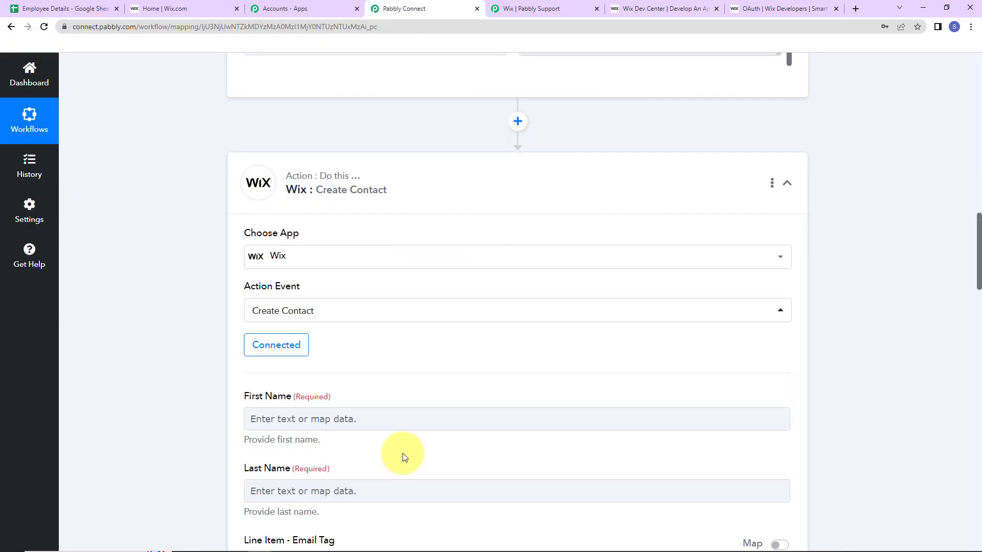
Map the sheet's First Name and Last Name into the Wix contact's name fields
scroll(424, 360, down, 7)
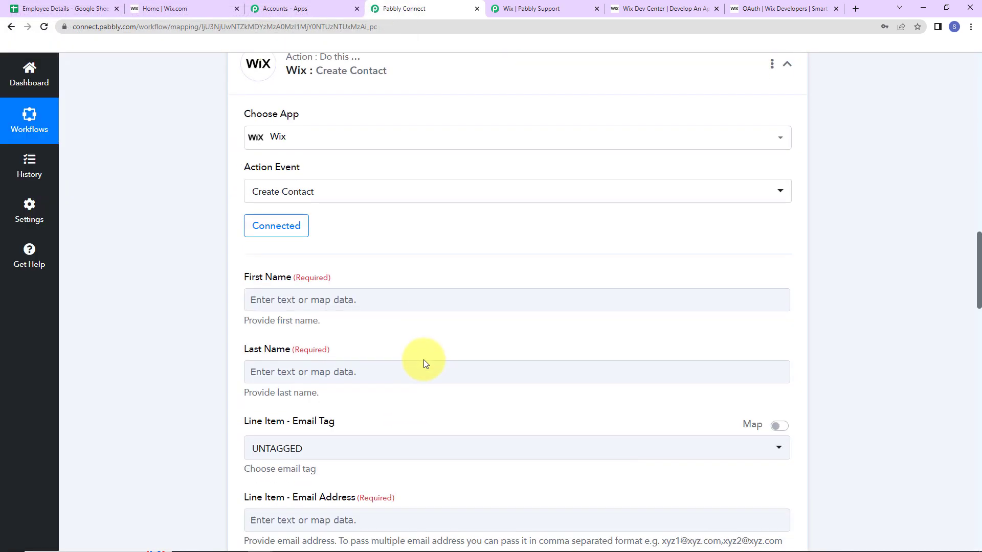
scroll(383, 237, up, 2)
click(385, 256)
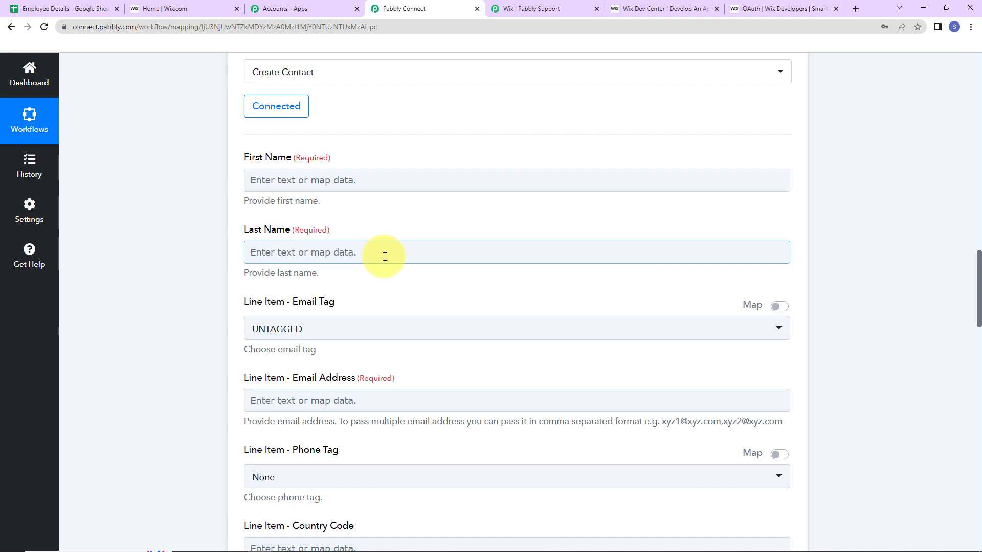
click(286, 182)
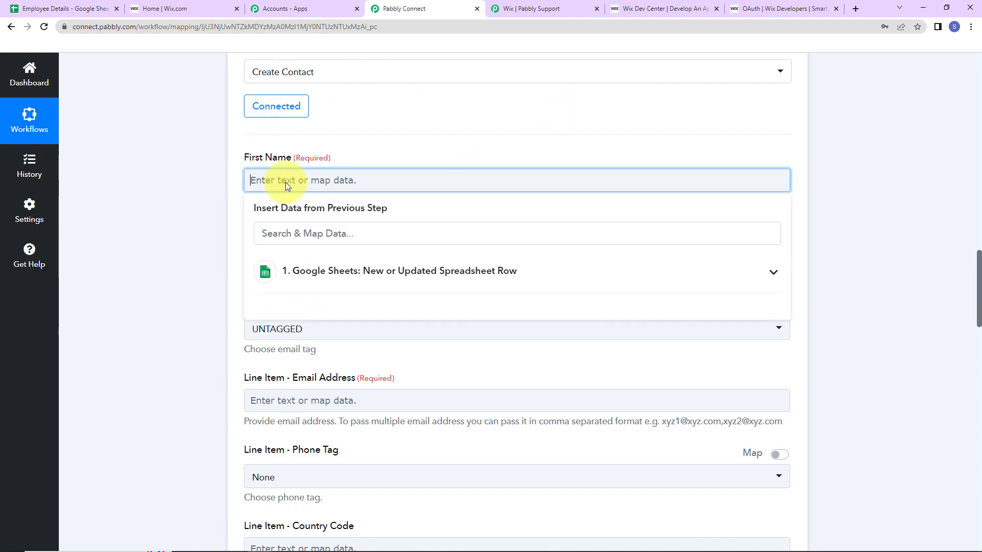
click(356, 284)
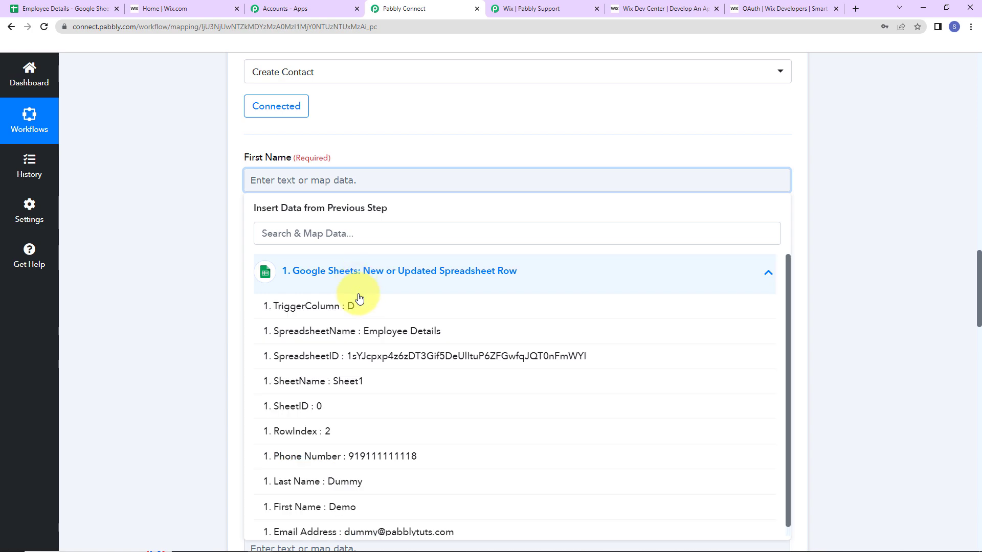
scroll(362, 460, down, 1)
click(326, 498)
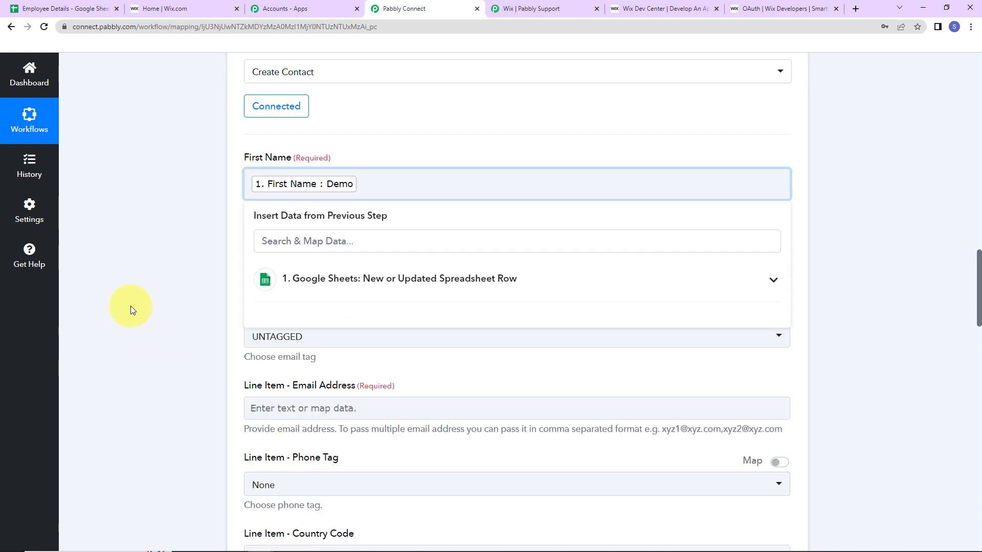
click(130, 306)
scroll(131, 305, down, 2)
click(264, 146)
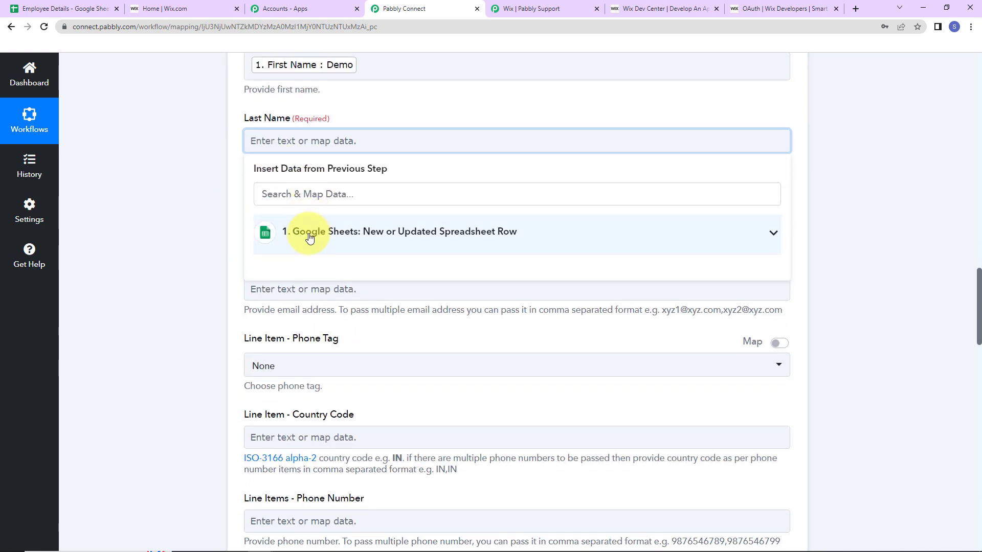
click(311, 235)
click(250, 388)
click(188, 327)
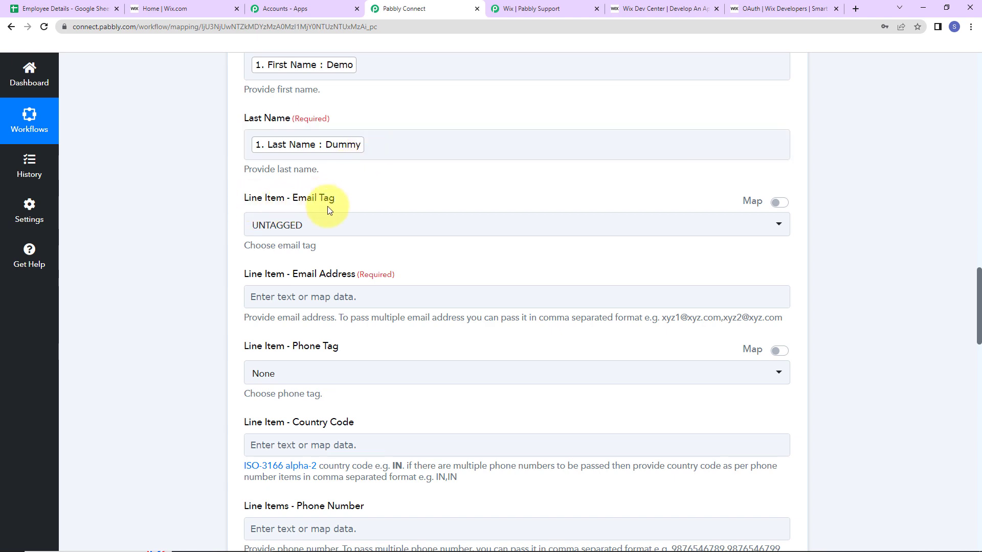
Tag the email as WORK and map the sheet's Email Address into it
click(333, 228)
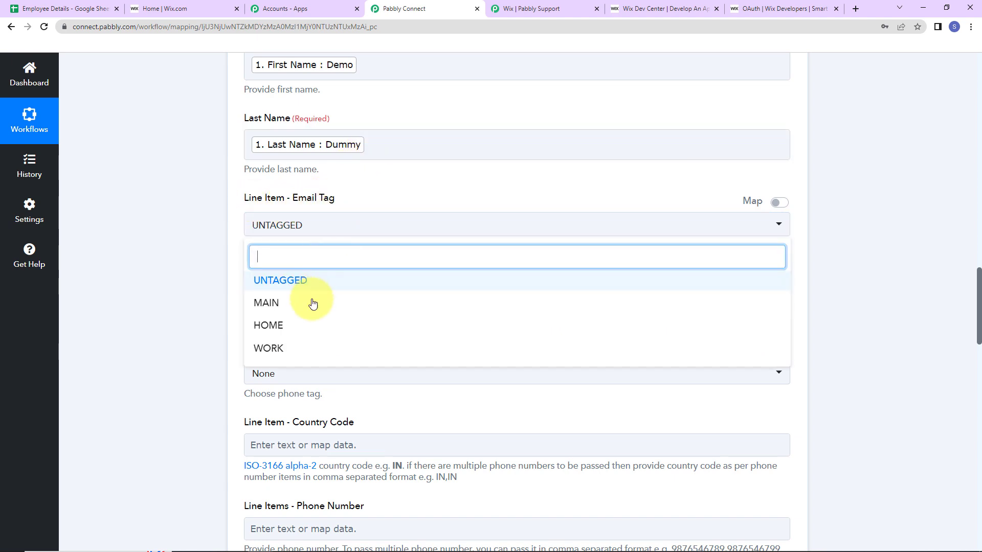
click(273, 353)
click(261, 298)
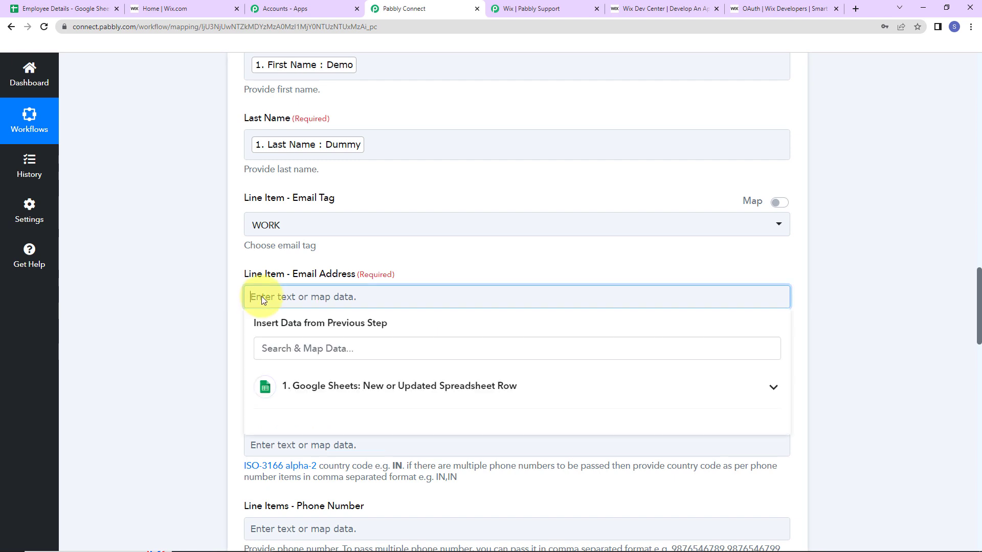
click(287, 373)
click(312, 292)
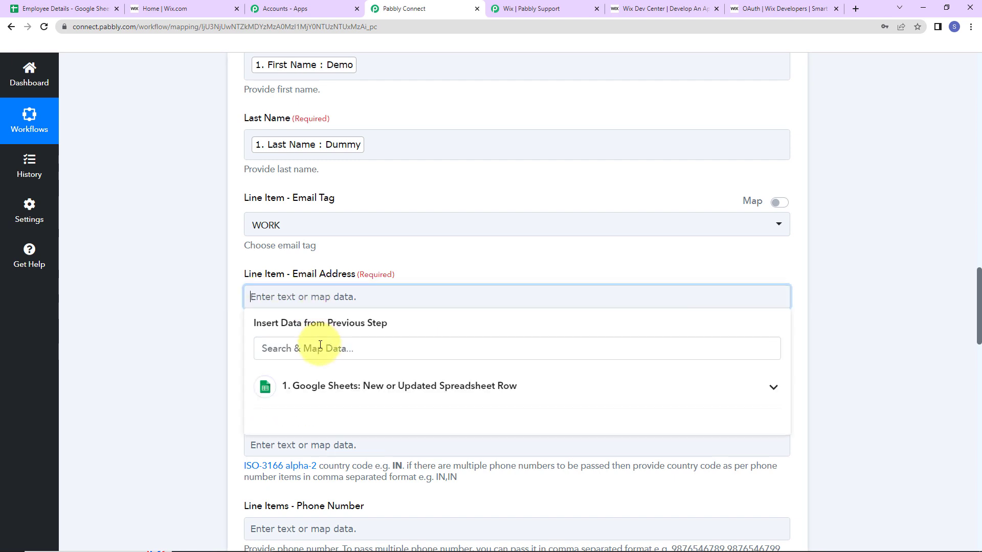
click(301, 388)
scroll(335, 490, down, 4)
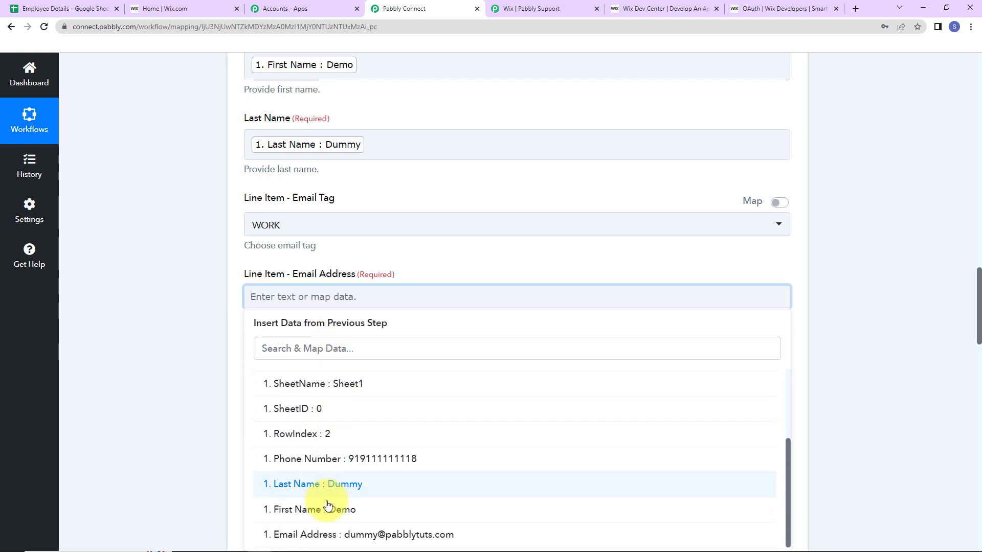
click(308, 534)
click(182, 310)
Set the phone's country code to IN
scroll(182, 311, down, 2)
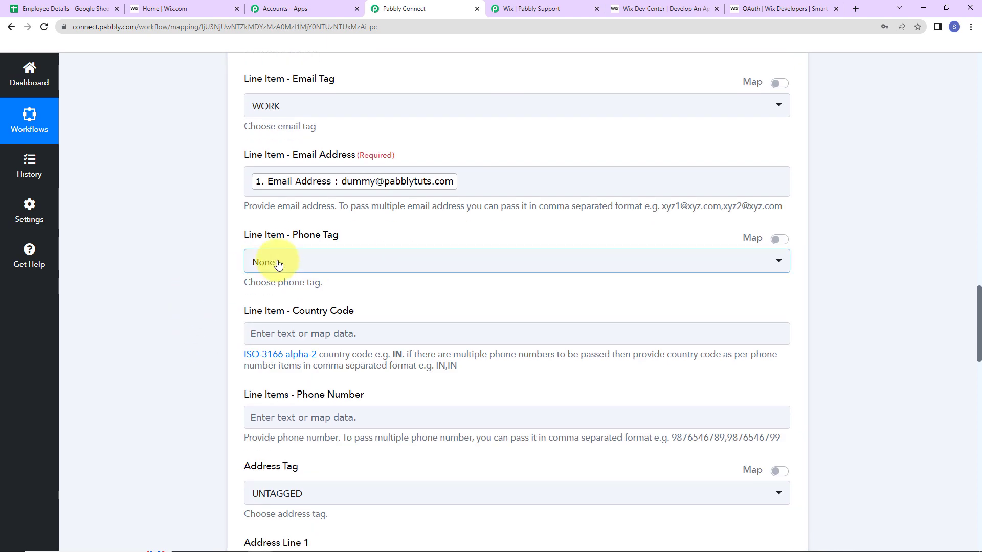
scroll(278, 264, down, 2)
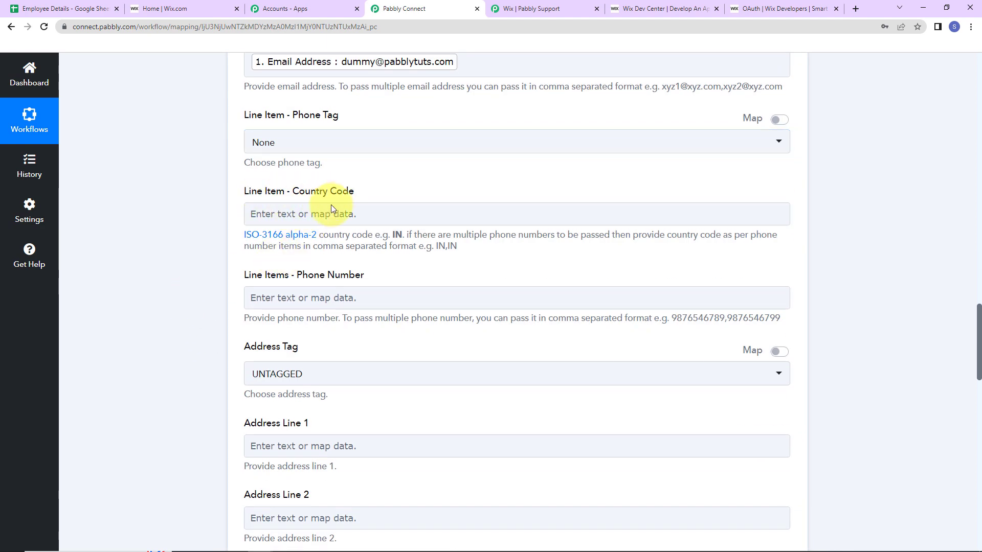
click(329, 211)
text(IN)
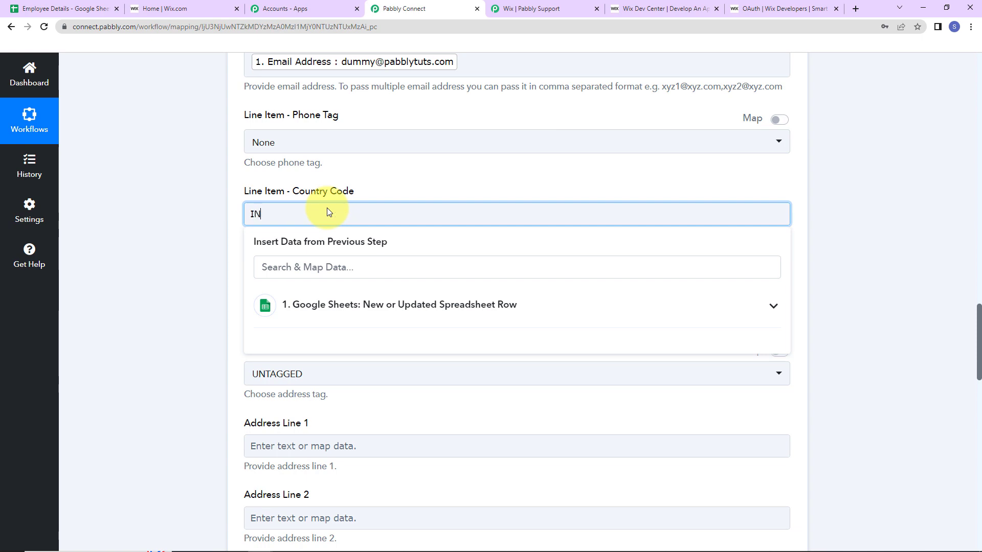
click(179, 240)
Map the sheet's Phone Number into Phone Number and scroll to the form's end
scroll(179, 240, down, 2)
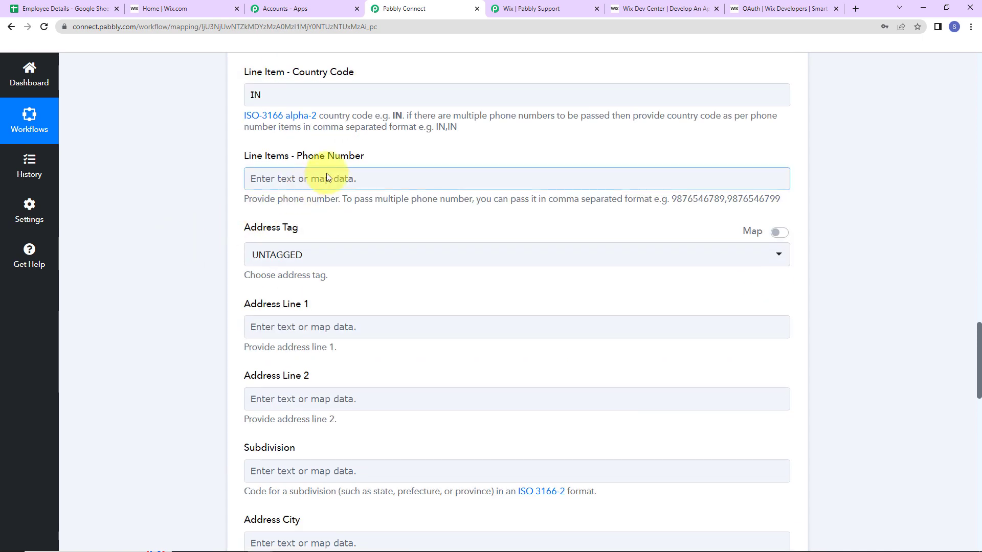
click(332, 180)
click(360, 271)
click(358, 454)
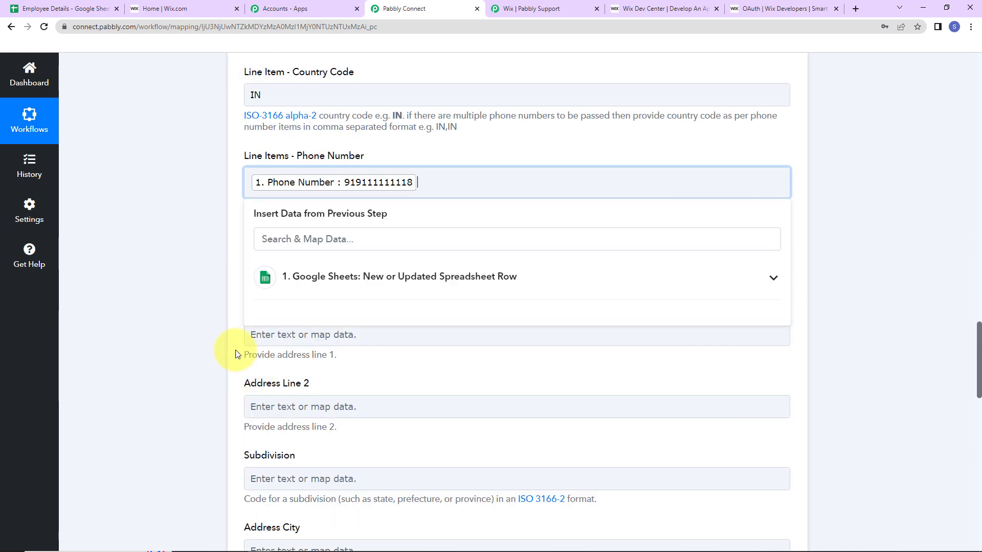
click(195, 299)
click(272, 256)
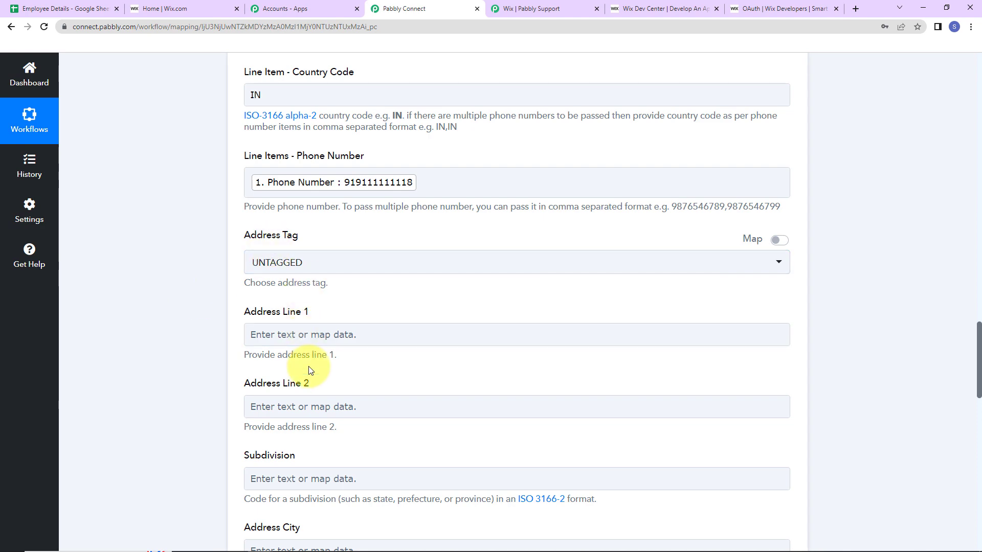
click(318, 346)
click(321, 403)
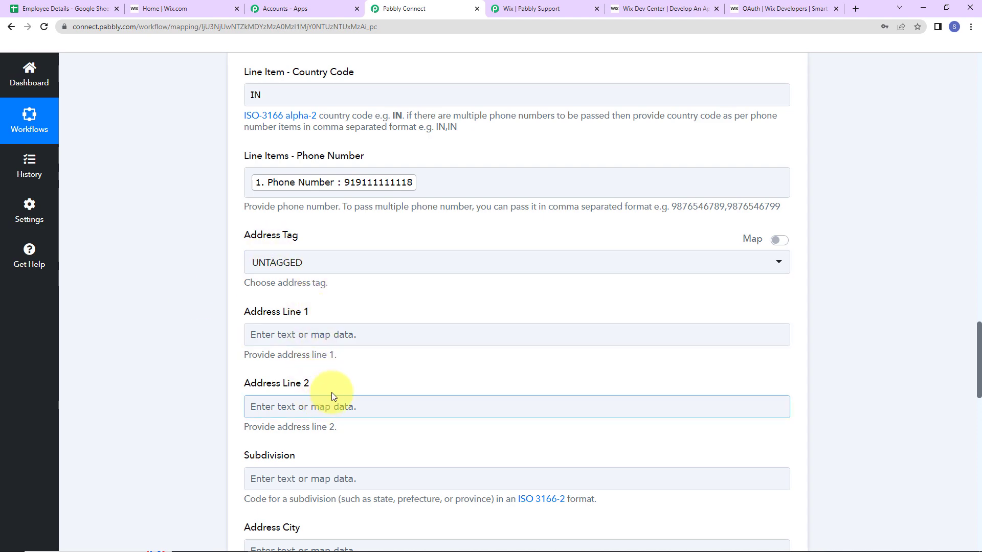
scroll(331, 384, down, 5)
scroll(332, 385, down, 10)
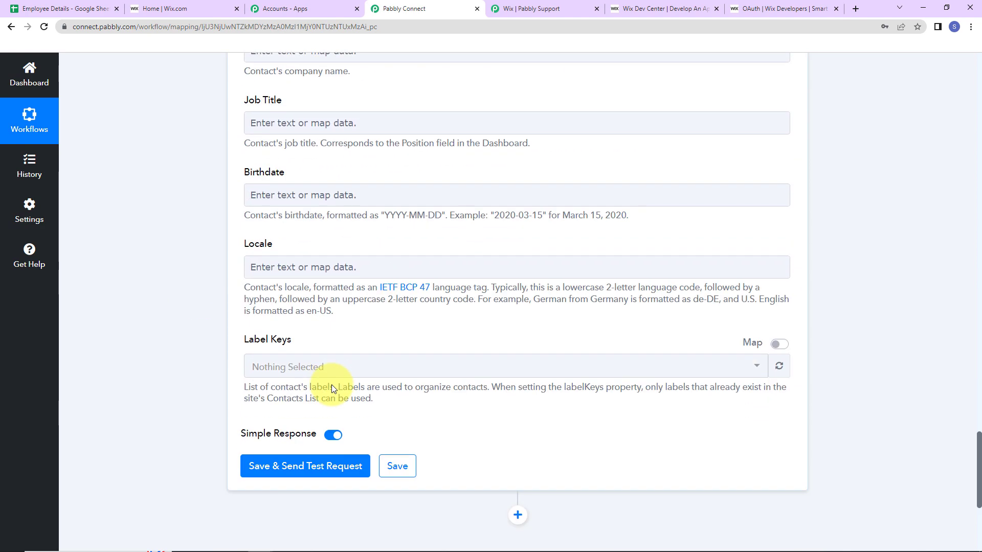
Save and send a test request, review Wix's response, then switch to the Wix dashboard
click(282, 467)
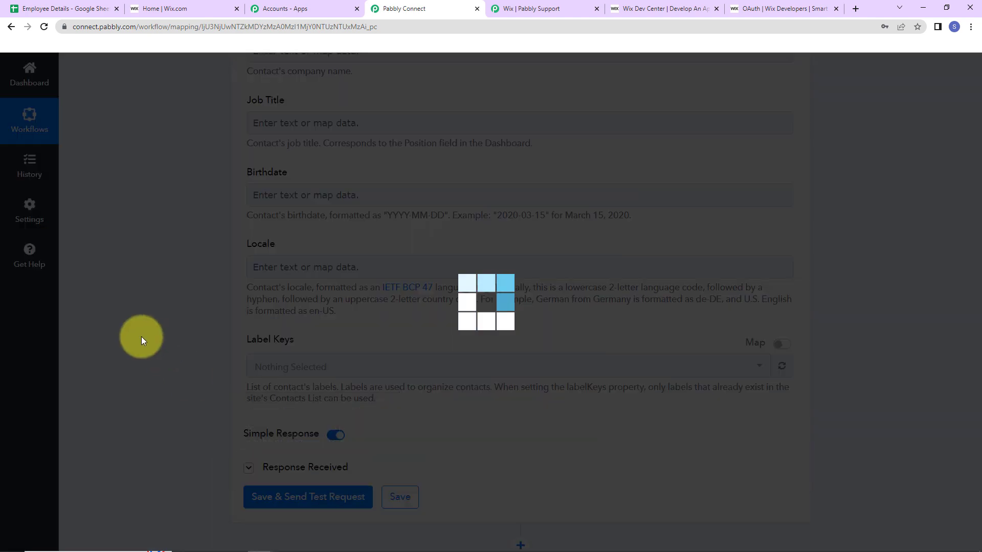
scroll(847, 347, down, 5)
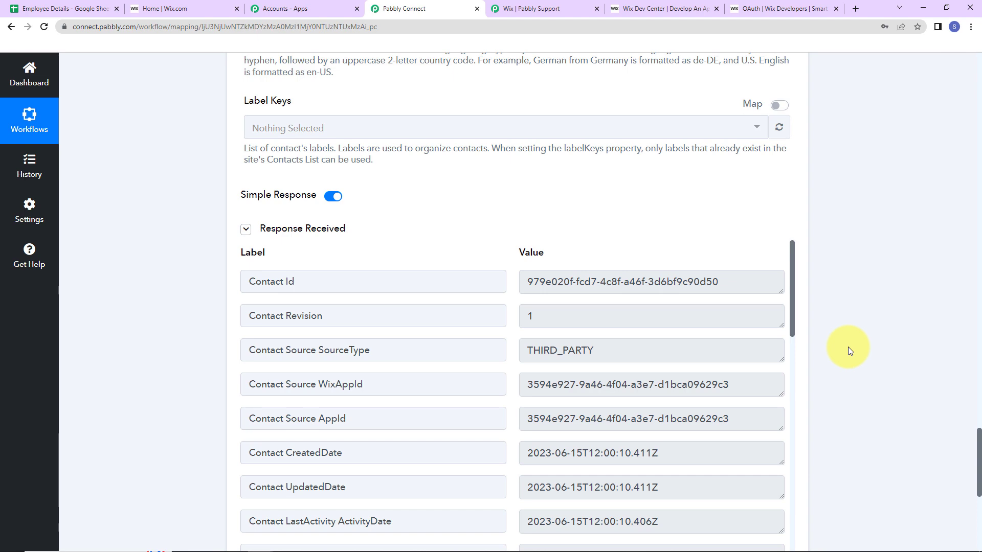
click(182, 10)
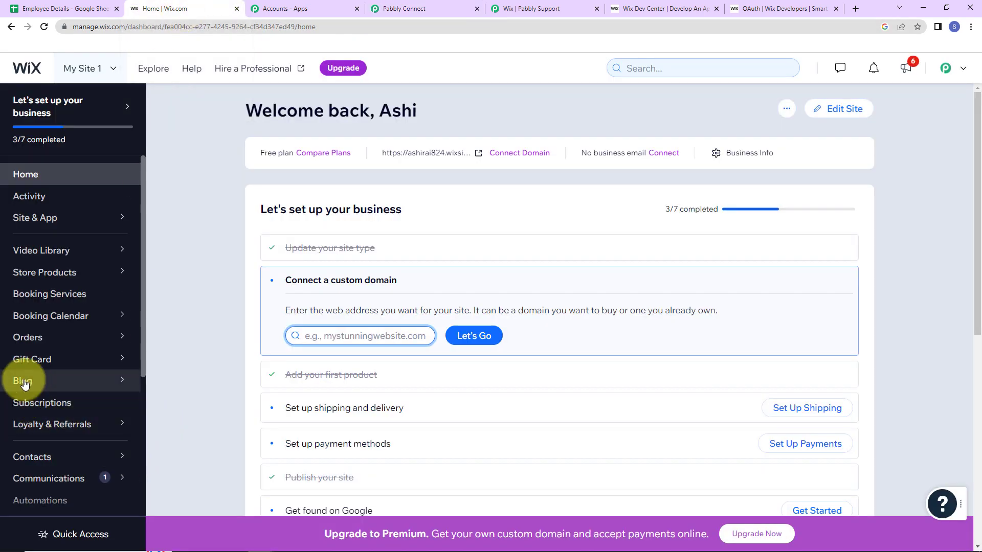
Check the new test contact in Wix Contacts, then go back to the Employee Details sheet
mouse_move(28, 462)
click(177, 425)
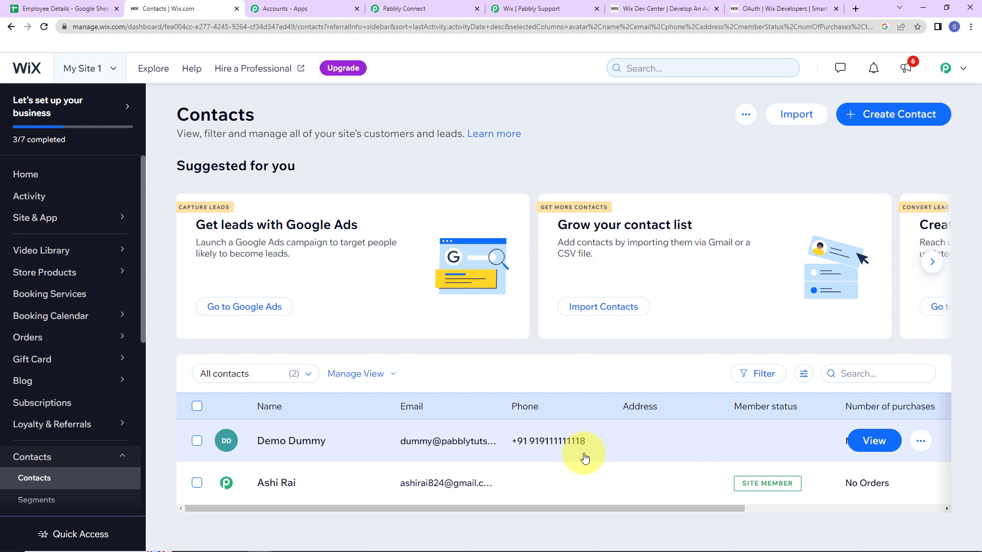
click(56, 9)
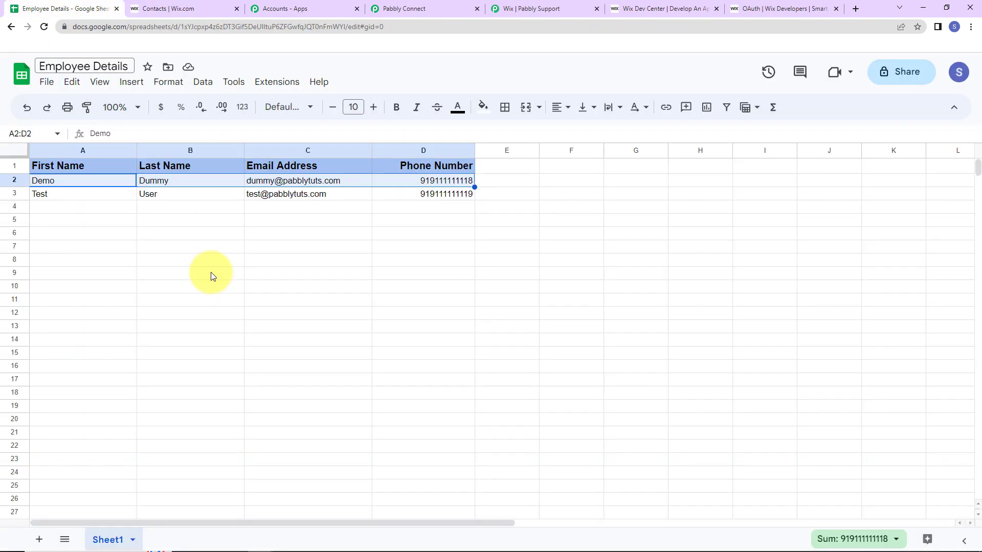
Fill row 4 with a new employee's first name, last name, e-mail and phone number
click(70, 209)
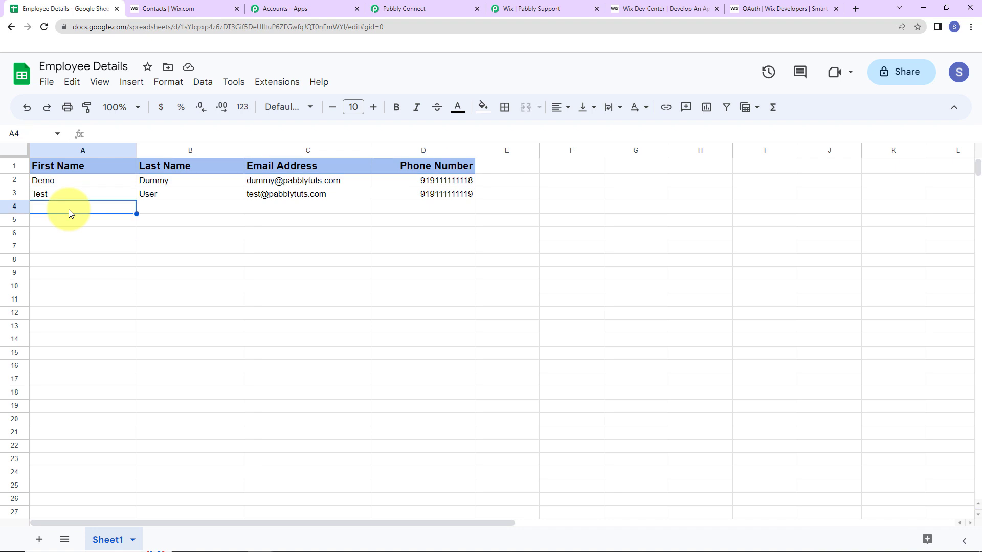
text(Smart)
key(Tab)
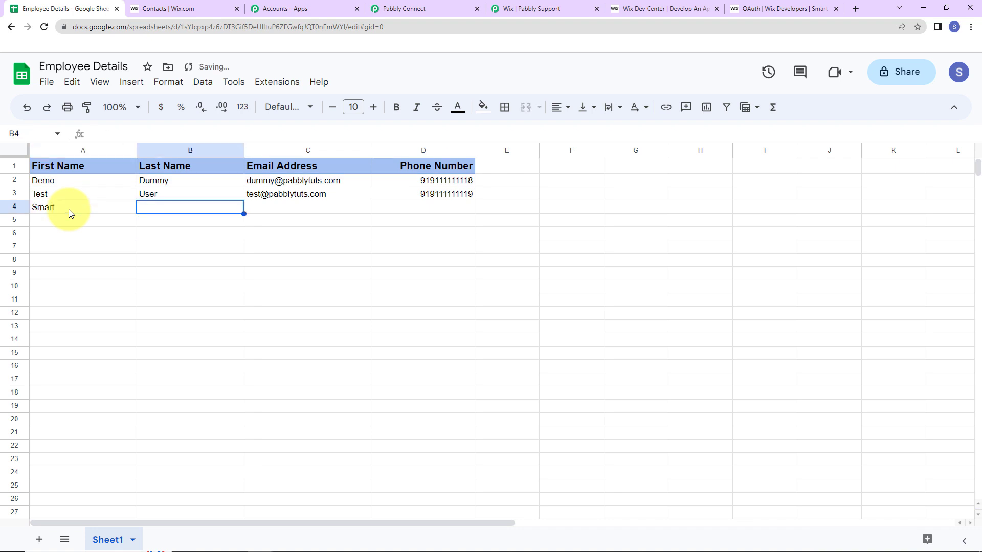
text(User1)
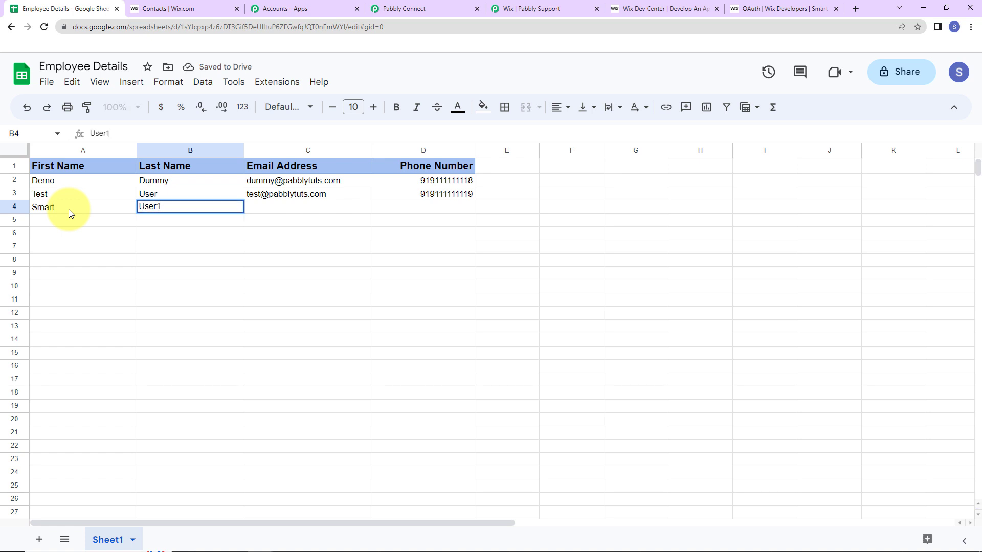
key(Tab)
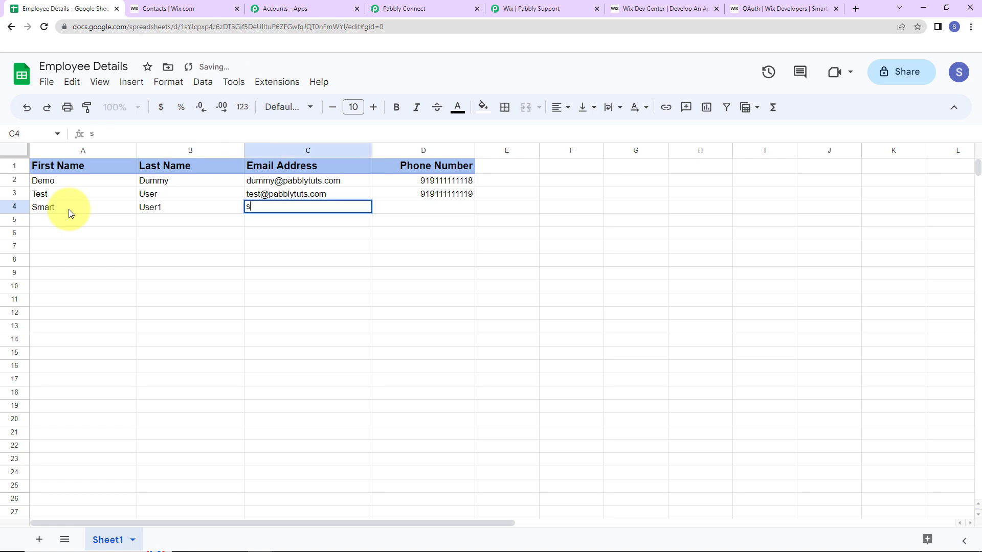
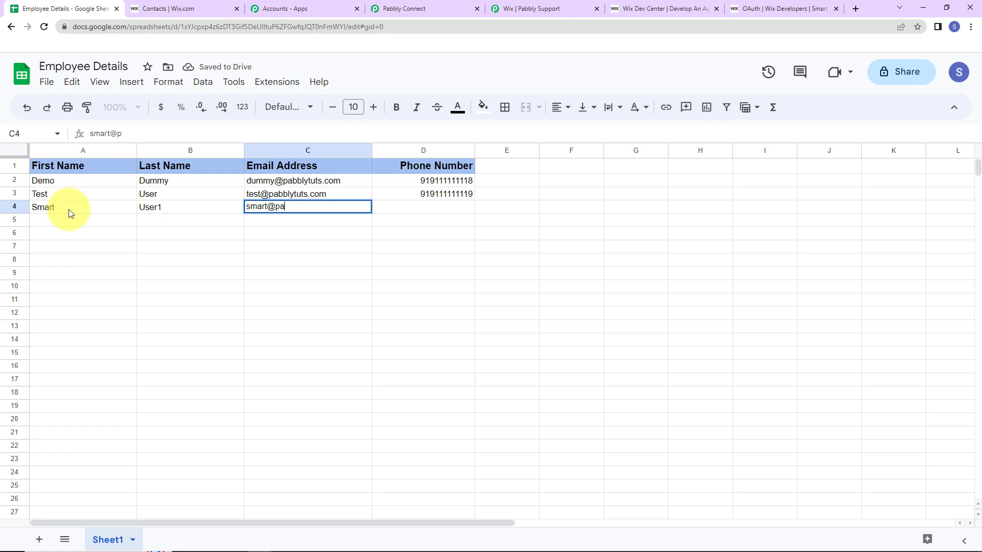
key(Tab)
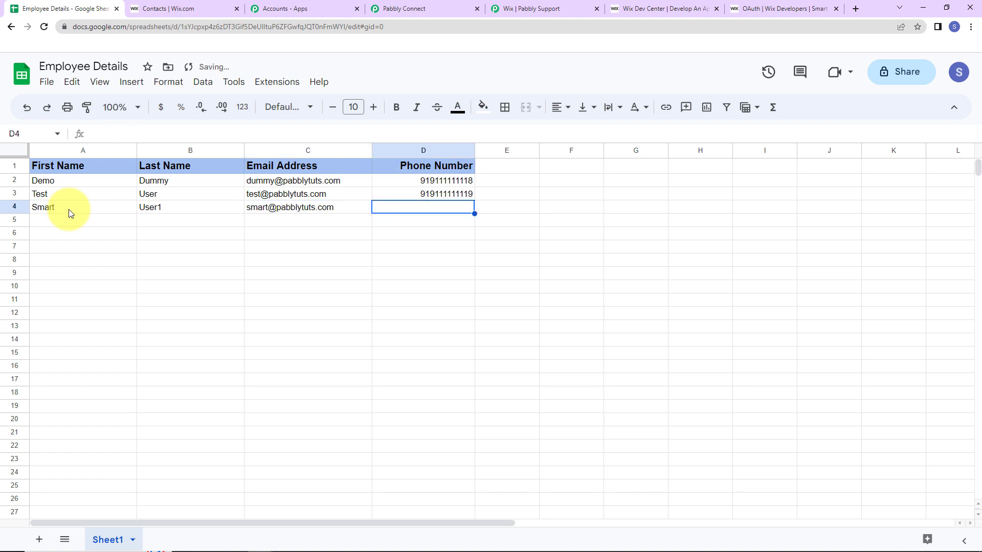
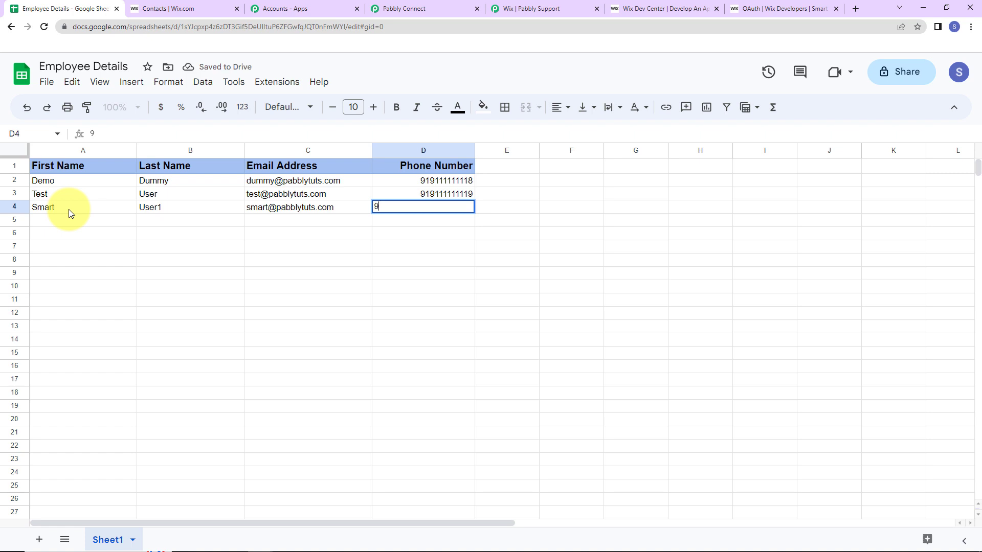
key(Return)
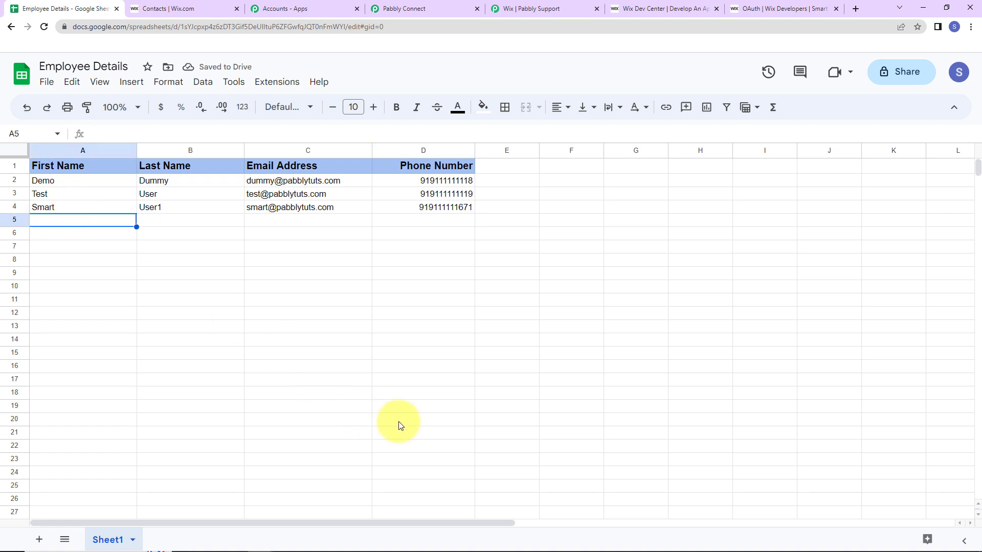
Reload Wix Contacts to confirm the third contact appeared, then return to Pabbly Connect
click(186, 8)
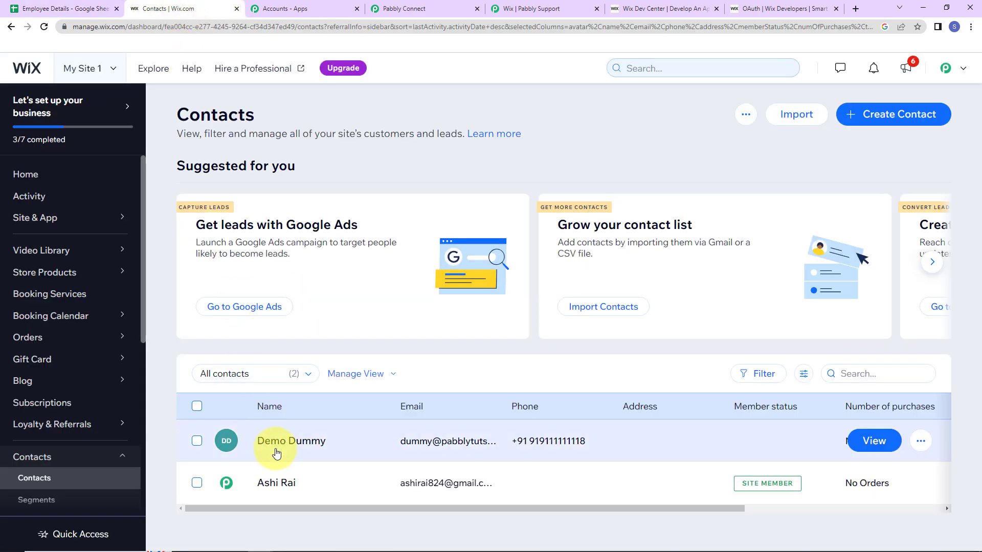
click(44, 27)
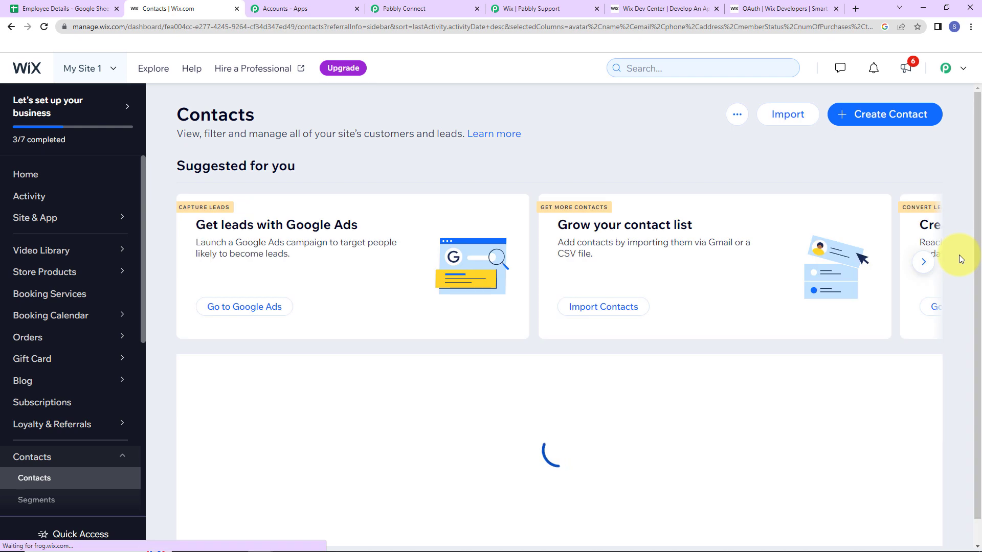
scroll(875, 302, down, 1)
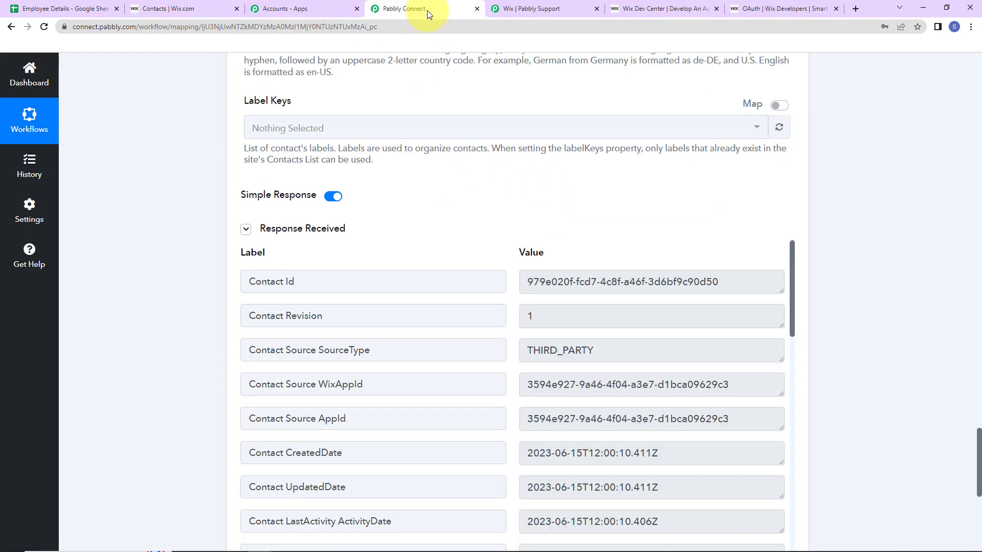
click(428, 11)
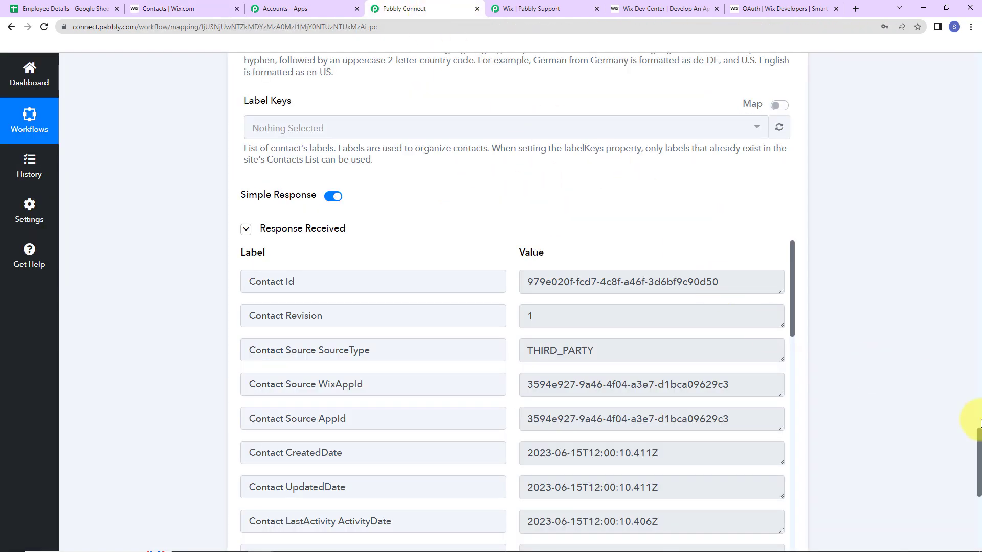
Collapse the Google Sheets New Row trigger and the Wix Create Contact action into compact steps
drag(977, 429, 917, 60)
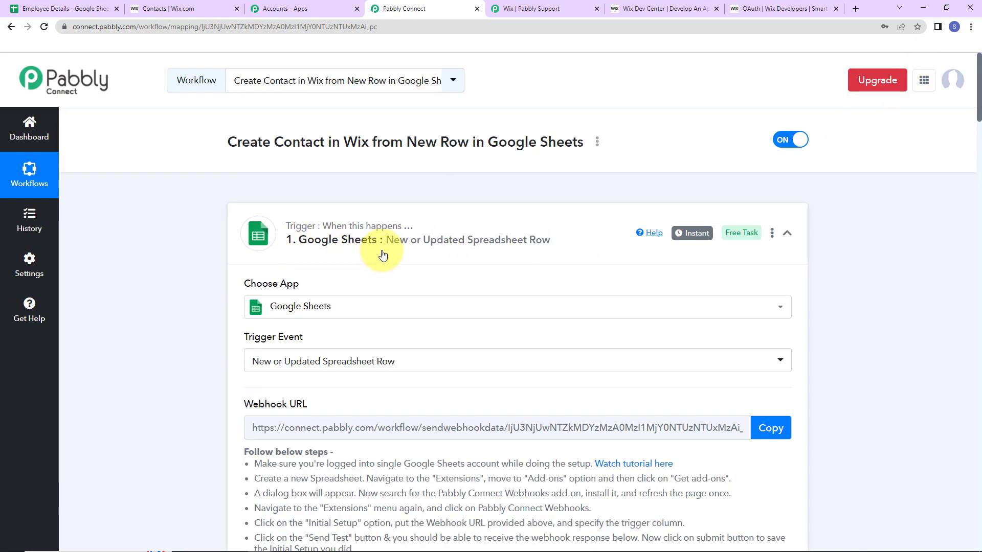
click(787, 233)
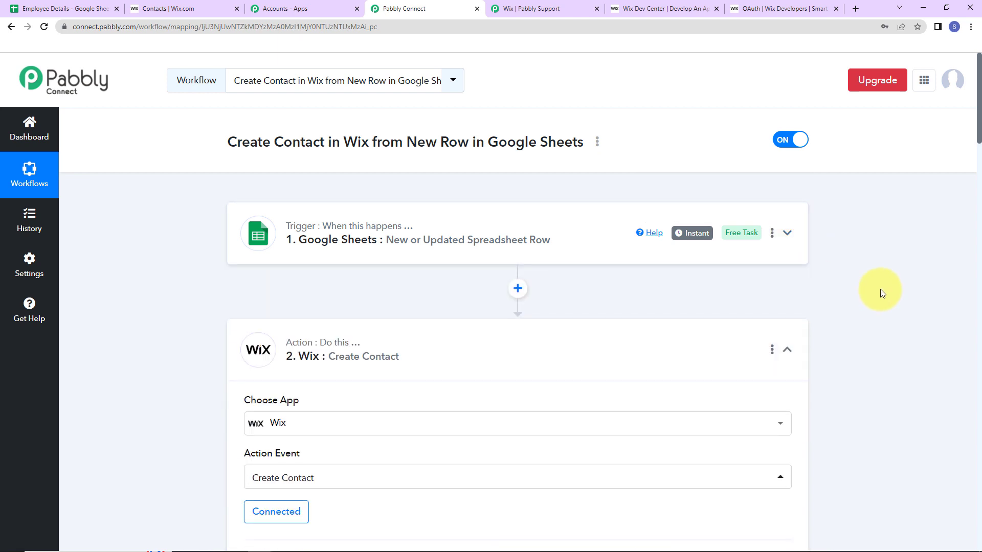
click(787, 350)
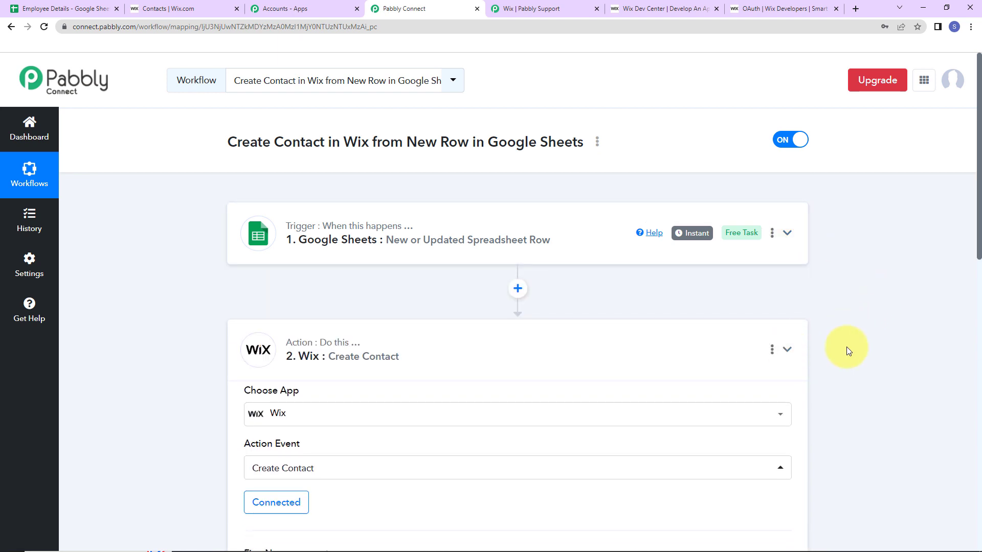